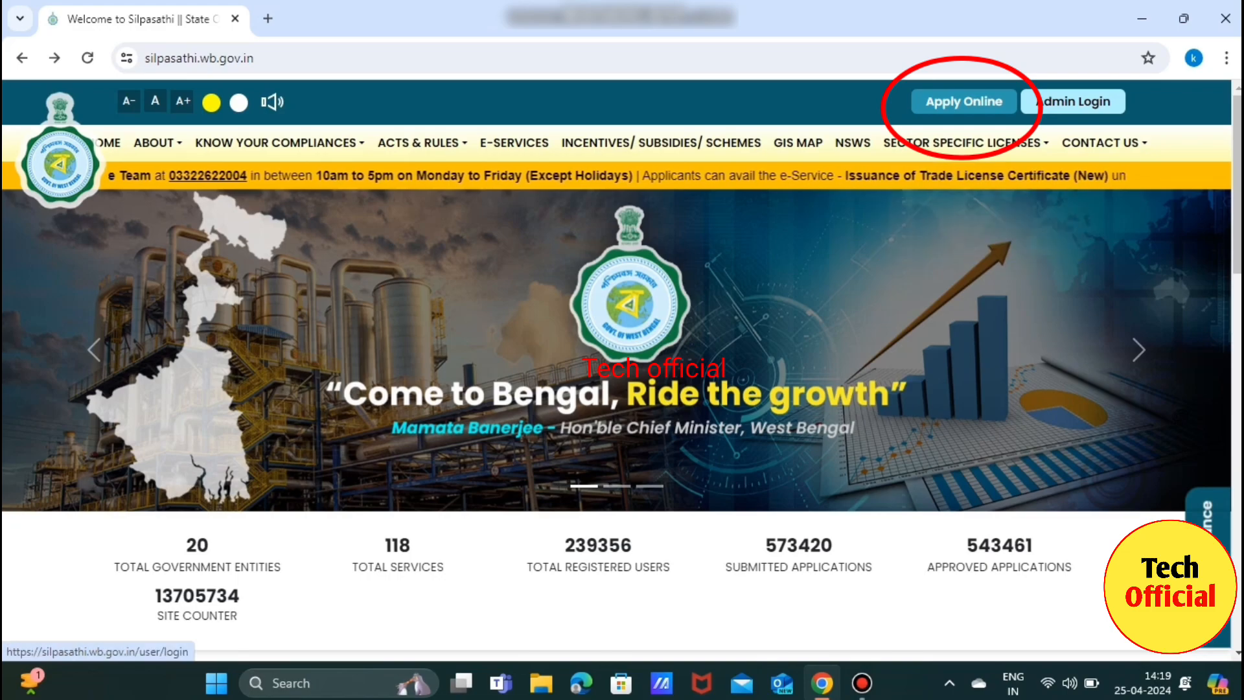
Open the Udyam self-declaration page with Apply Online on the home page.
{"action": "left_click", "coordinate": [963, 101]}
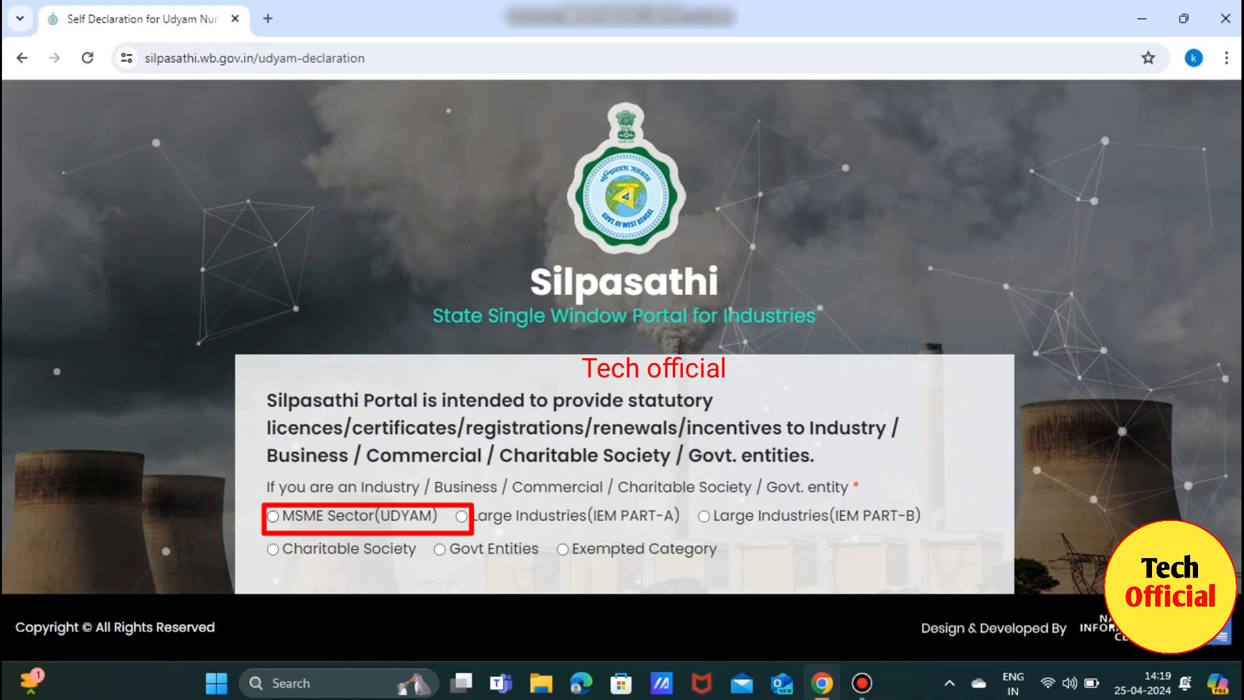
Declare the business as MSME Sector (UDYAM) and continue to the entrepreneur registration form.
{"action": "left_click", "coordinate": [273, 516]}
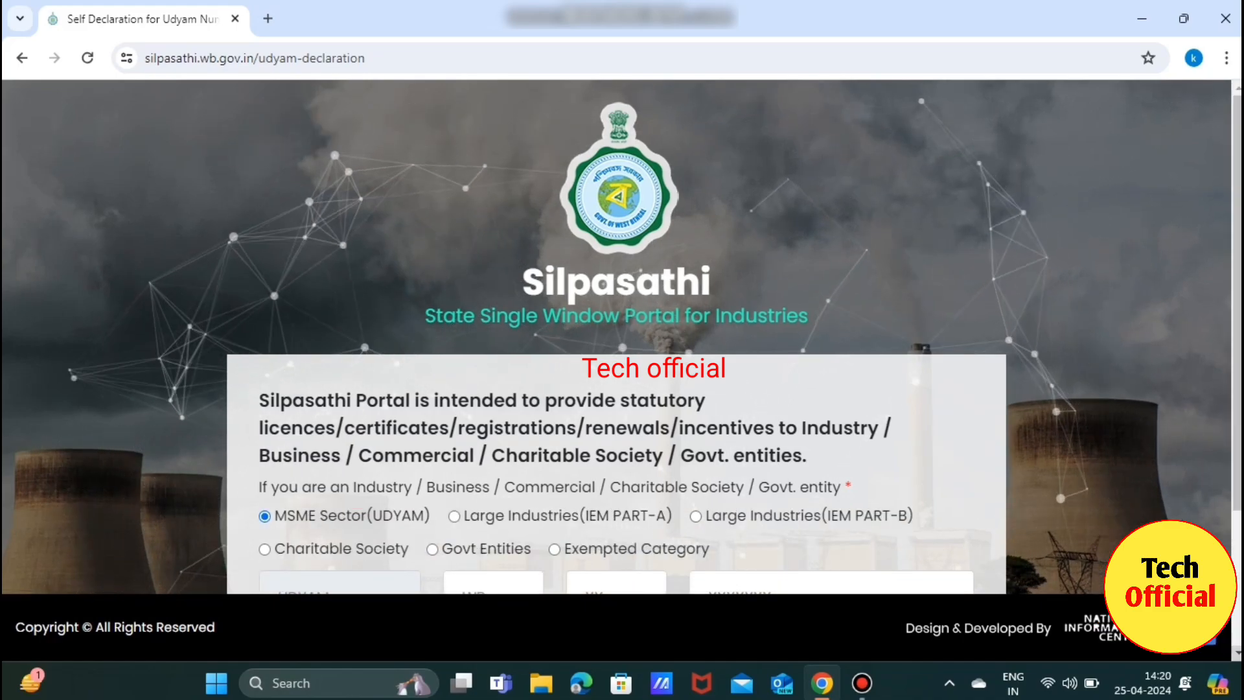
{"action": "scroll", "coordinate": [622, 337], "scroll_direction": "down", "scroll_amount": 3}
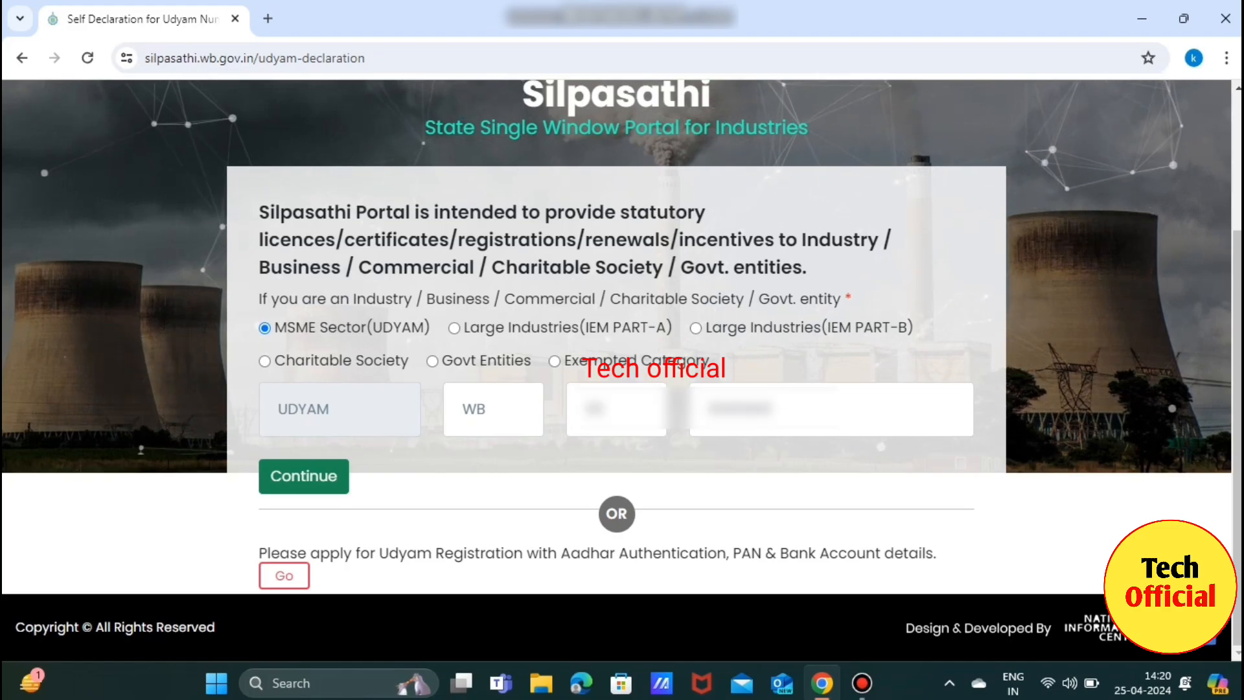
{"action": "key", "text": "Return"}
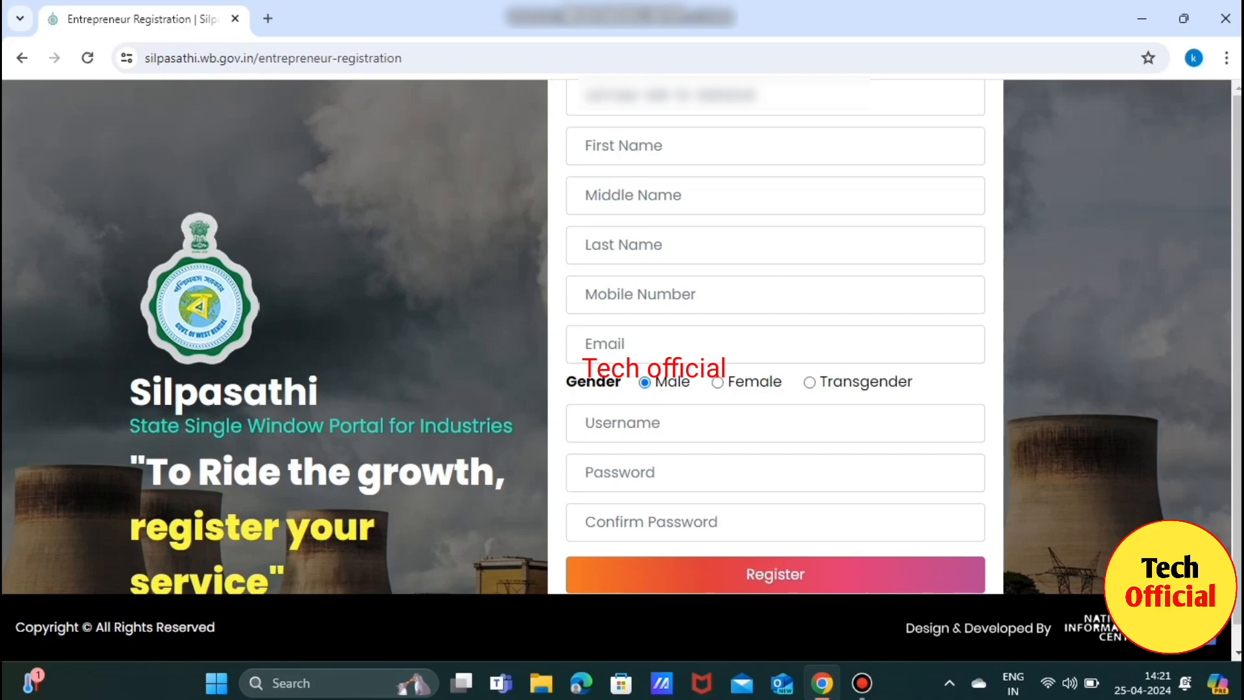
Fill in the applicant's name and registration fields, then submit the entrepreneur registration.
{"action": "left_click", "coordinate": [623, 146]}
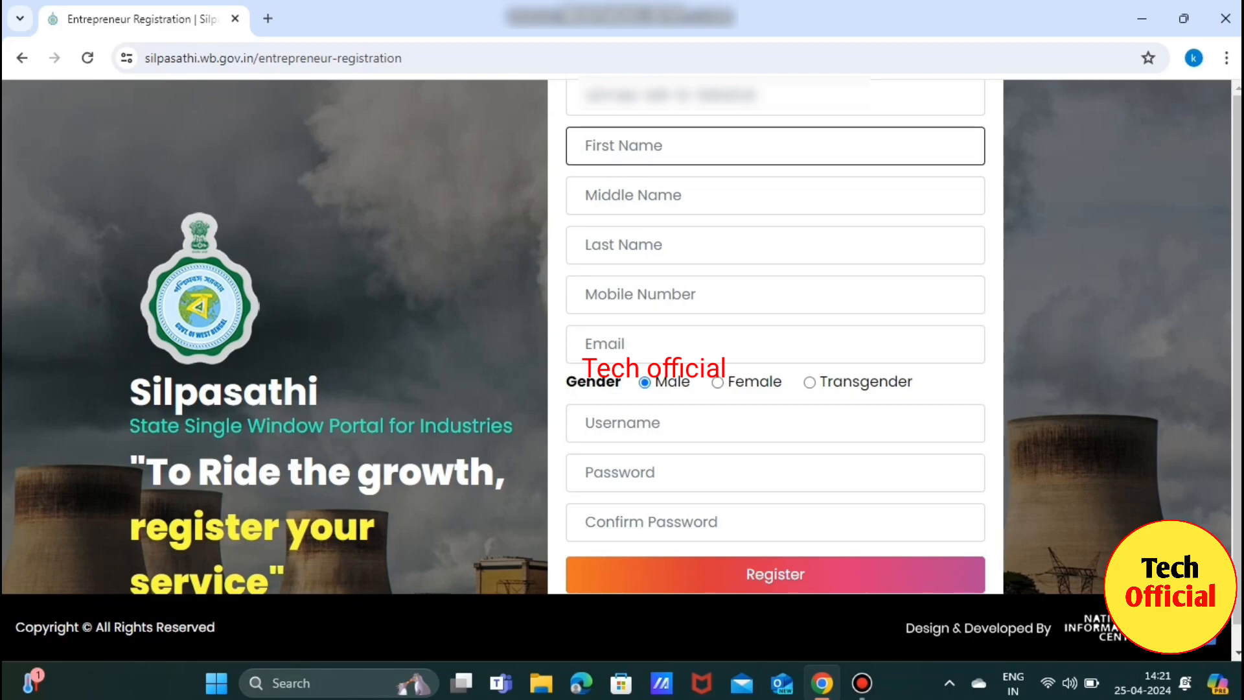
{"action": "type", "text": "K"}
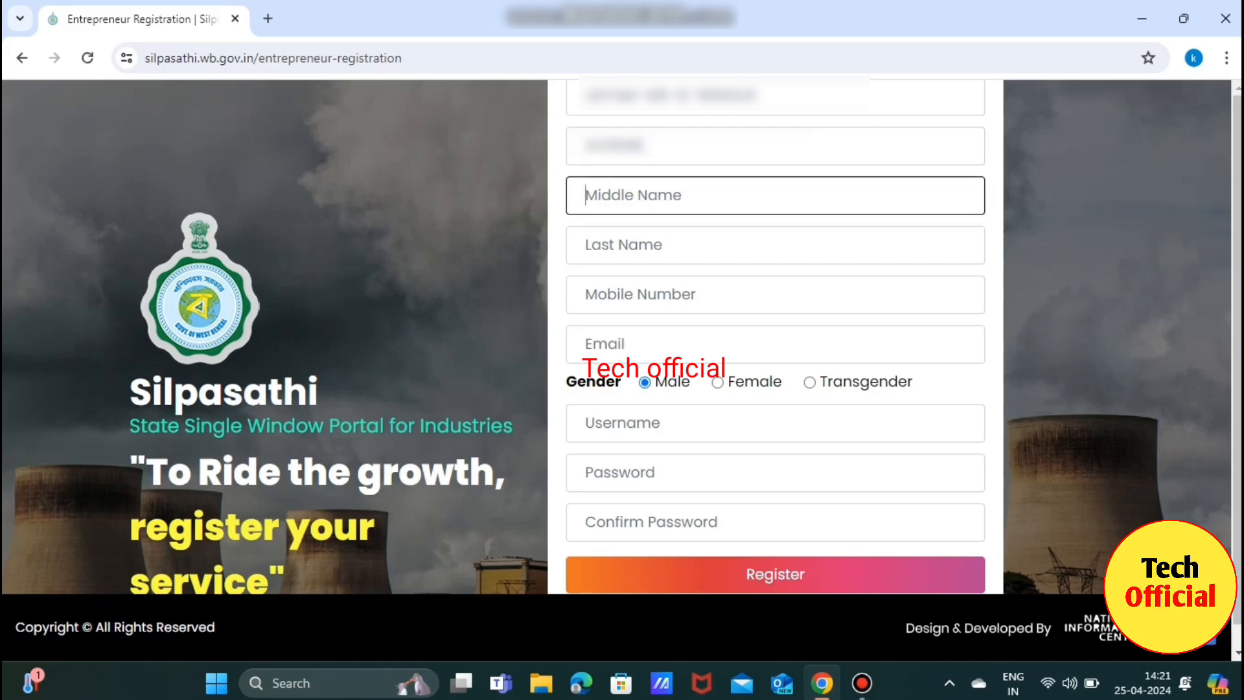
{"action": "key", "text": "Tab"}
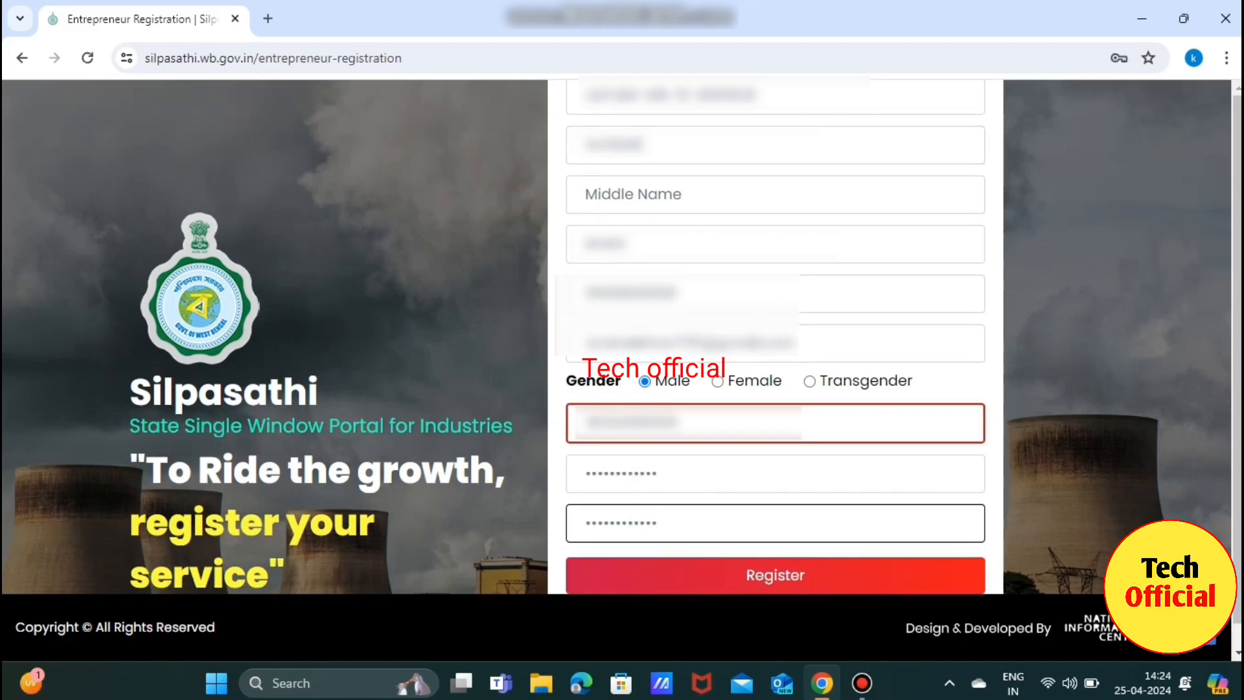
{"action": "key", "text": "Tab"}
{"action": "key", "text": "Return"}
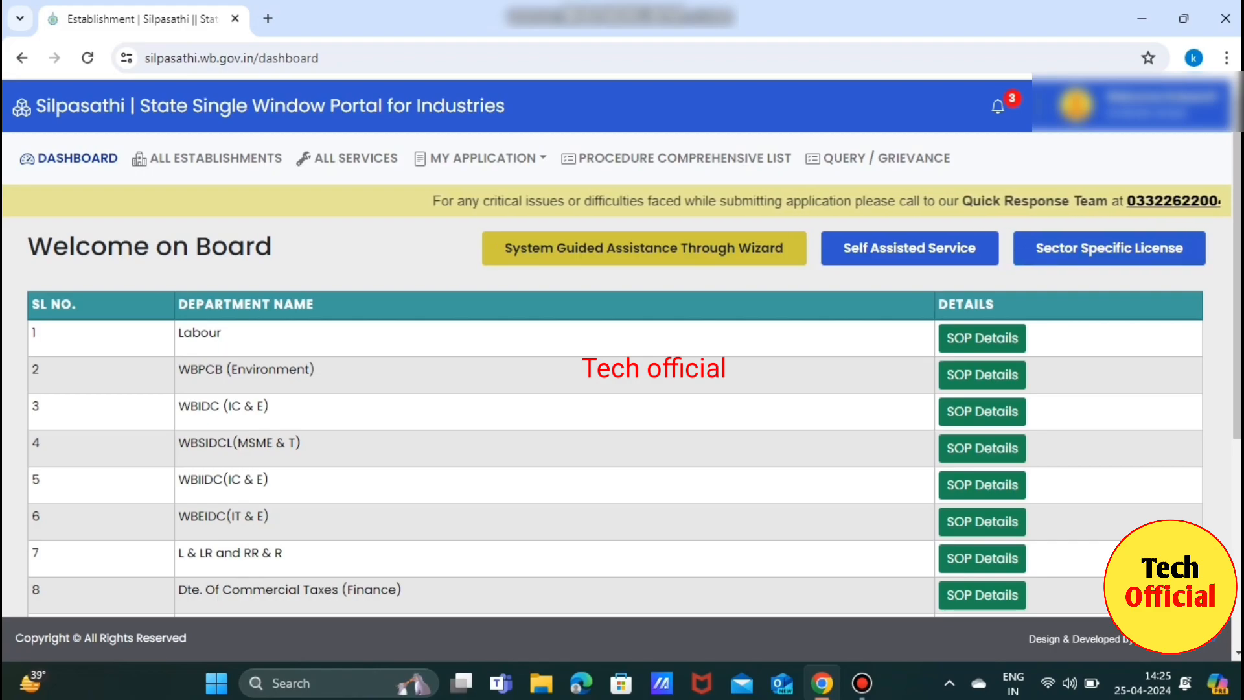
Search all services for 'trade' and select Trade License - P & RD.
{"action": "scroll", "coordinate": [622, 389], "scroll_direction": "down", "scroll_amount": 2}
{"action": "scroll", "coordinate": [622, 389], "scroll_direction": "down", "scroll_amount": 3}
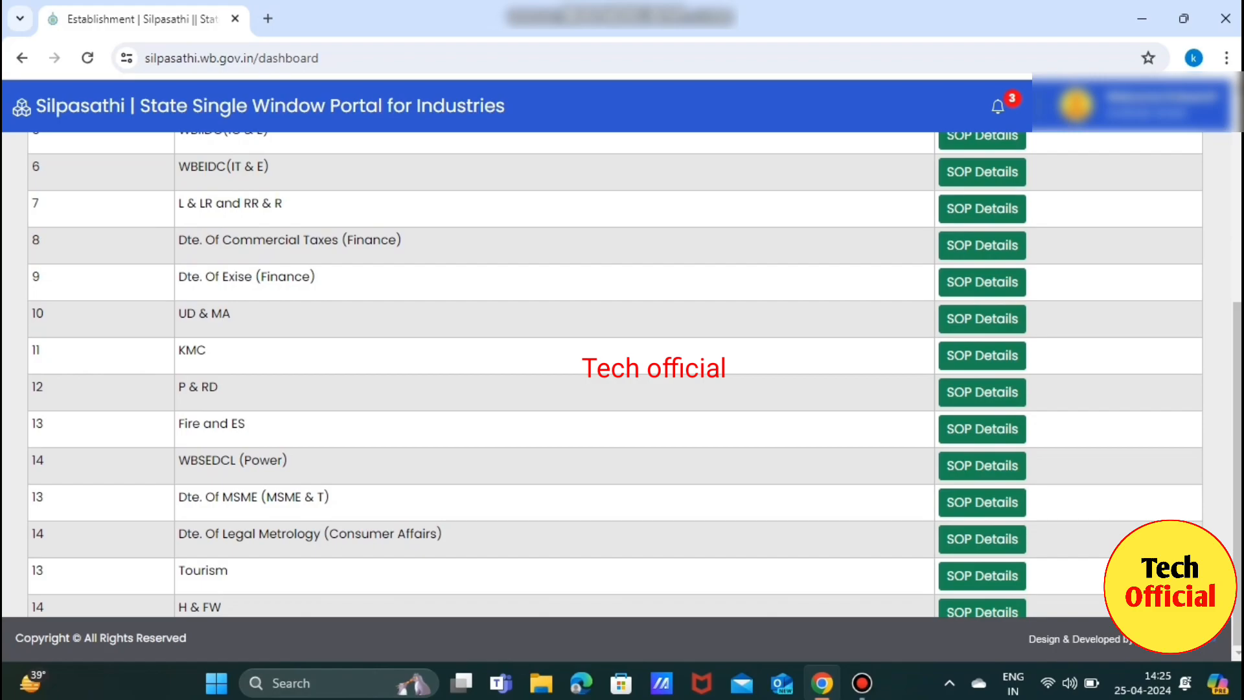
{"action": "scroll", "coordinate": [622, 389], "scroll_direction": "up", "scroll_amount": 5}
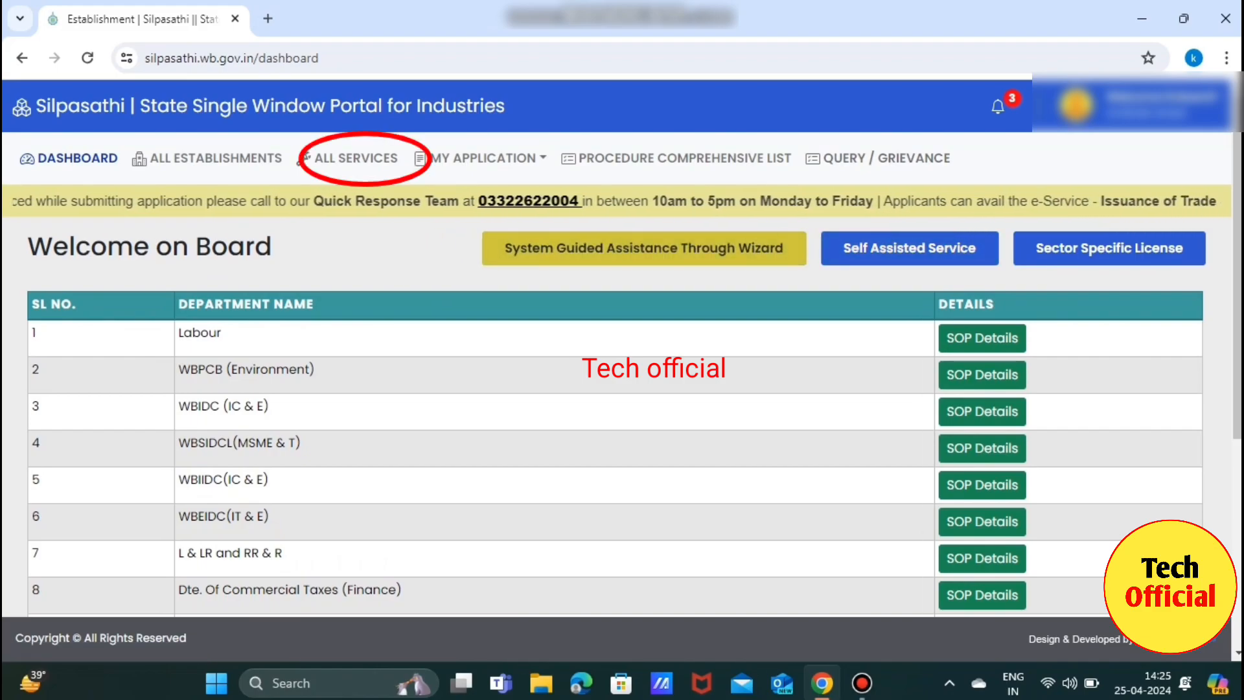
{"action": "left_click", "coordinate": [356, 158]}
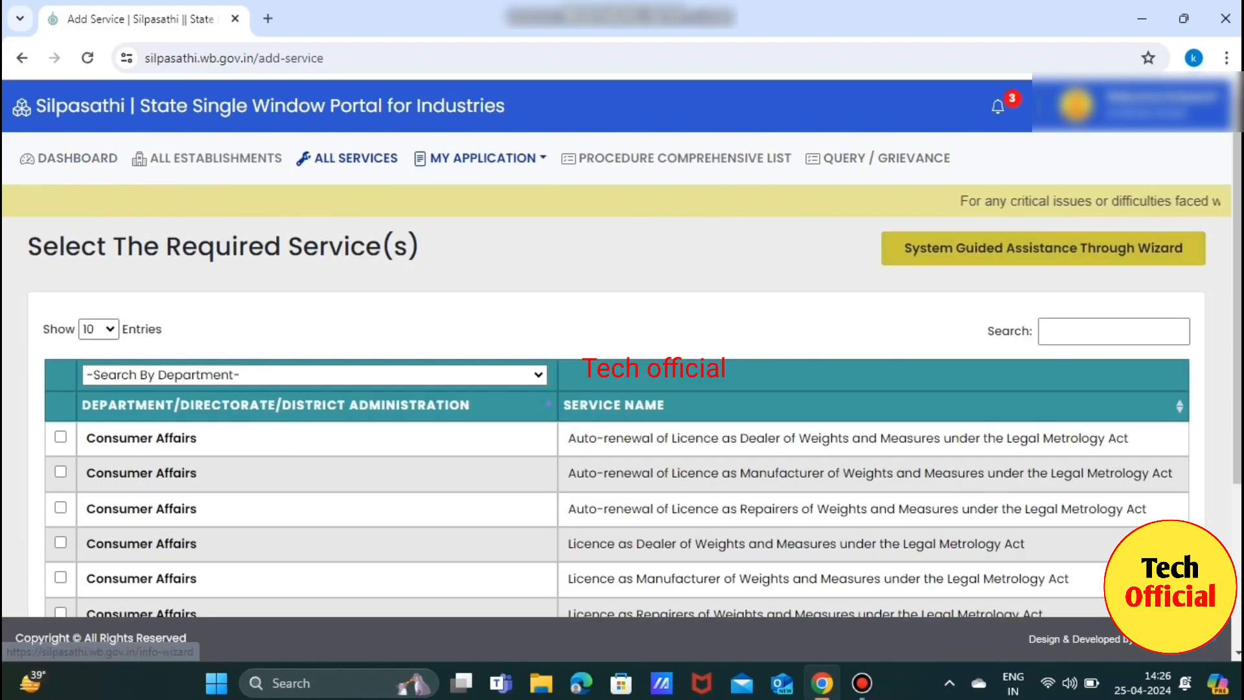
{"action": "type", "text": "trade"}
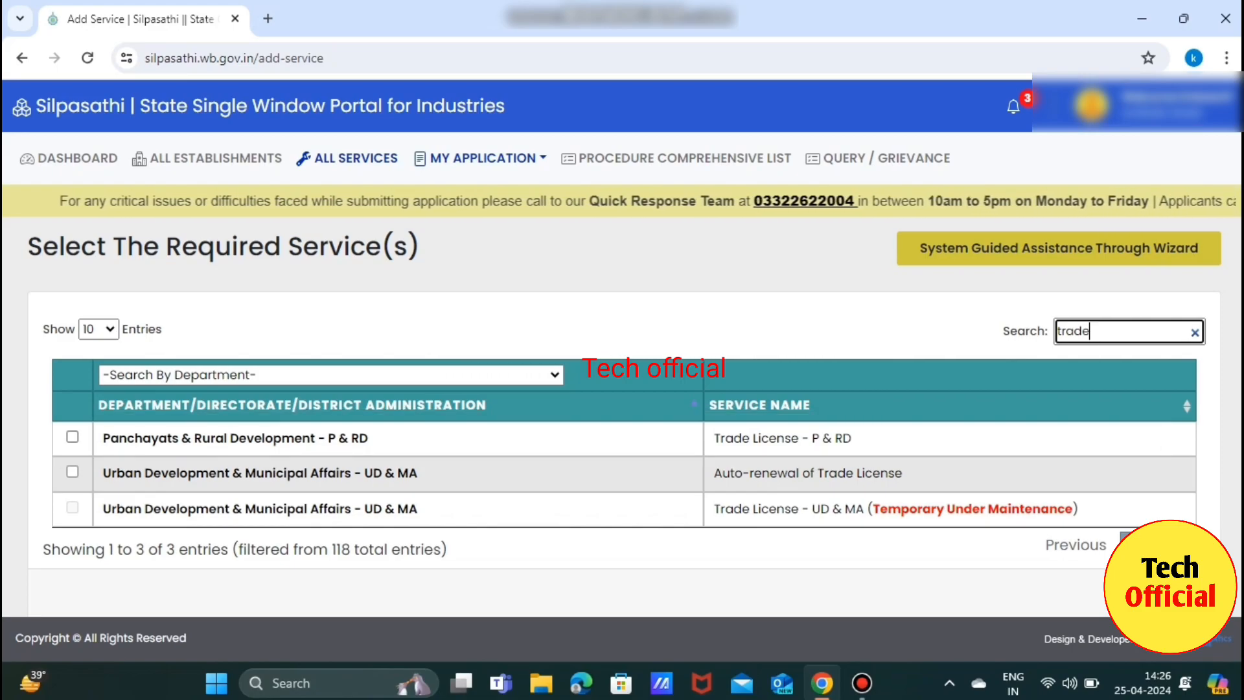
{"action": "left_click", "coordinate": [73, 436]}
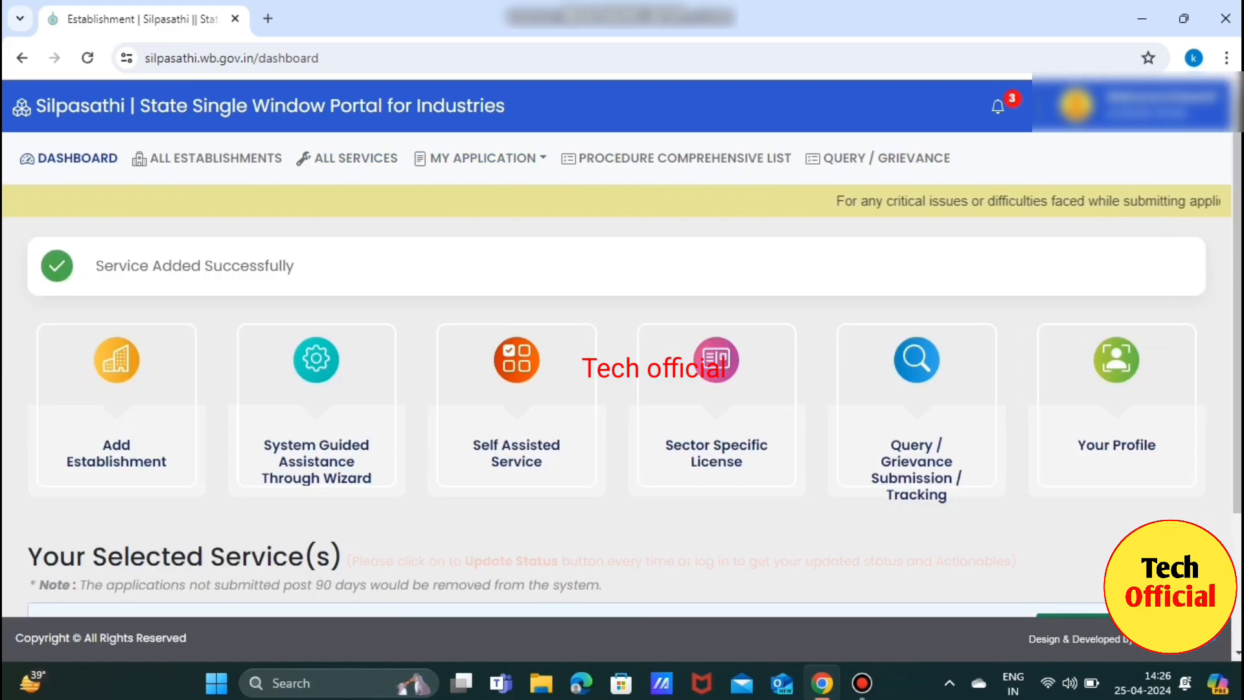
Apply online for the selected Trade License - P & RD service by its Business Reference ID.
{"action": "scroll", "coordinate": [622, 376], "scroll_direction": "down", "scroll_amount": 3}
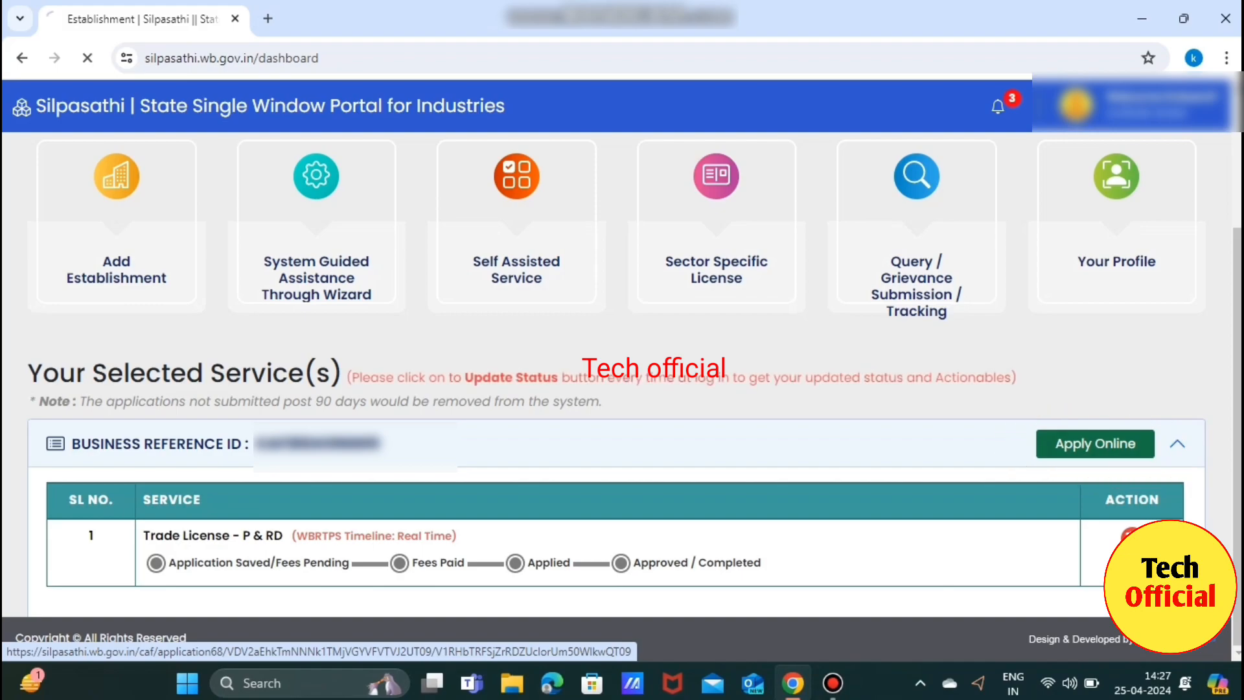
{"action": "left_click", "coordinate": [1131, 536]}
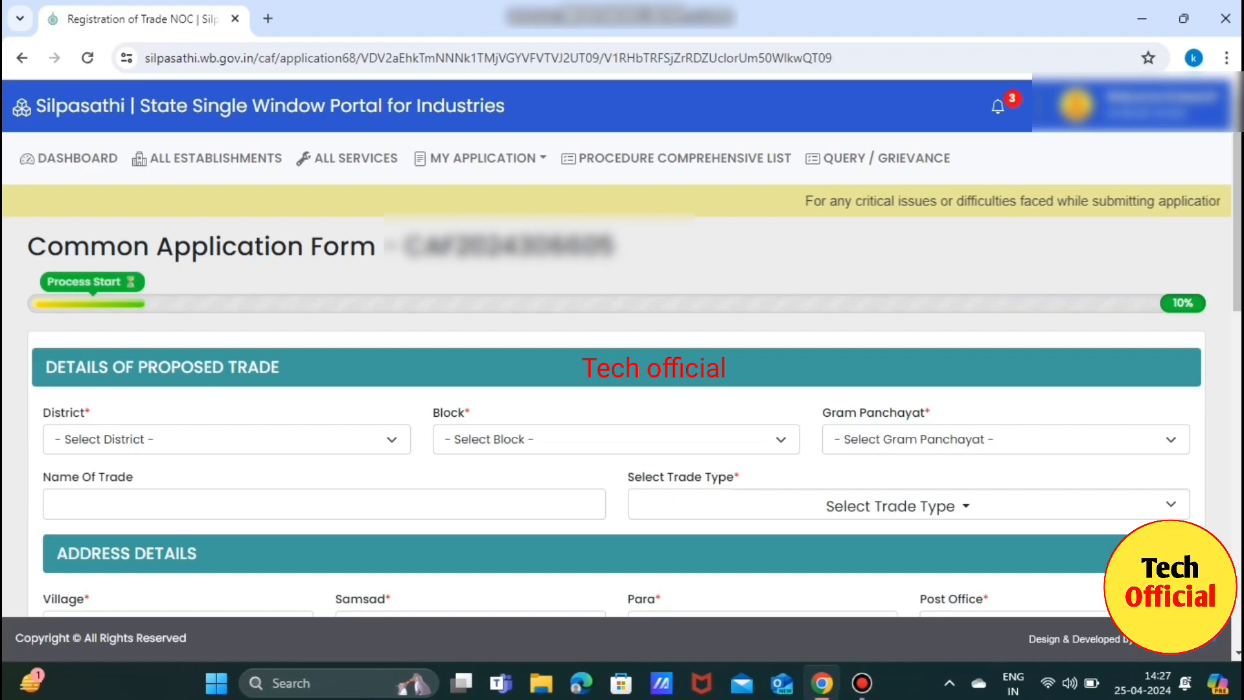
Choose the trade's District, Block and Gram Panchayat from their dropdowns.
{"action": "scroll", "coordinate": [622, 376], "scroll_direction": "down", "scroll_amount": 3}
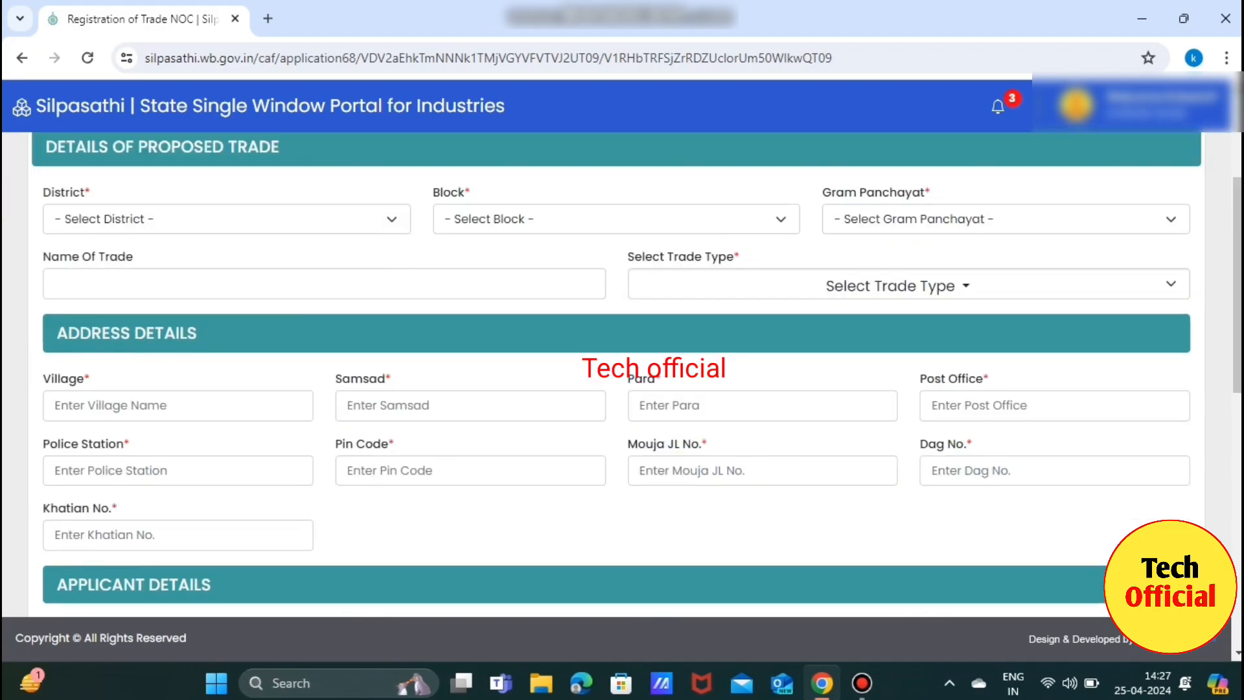
{"action": "left_click", "coordinate": [227, 219]}
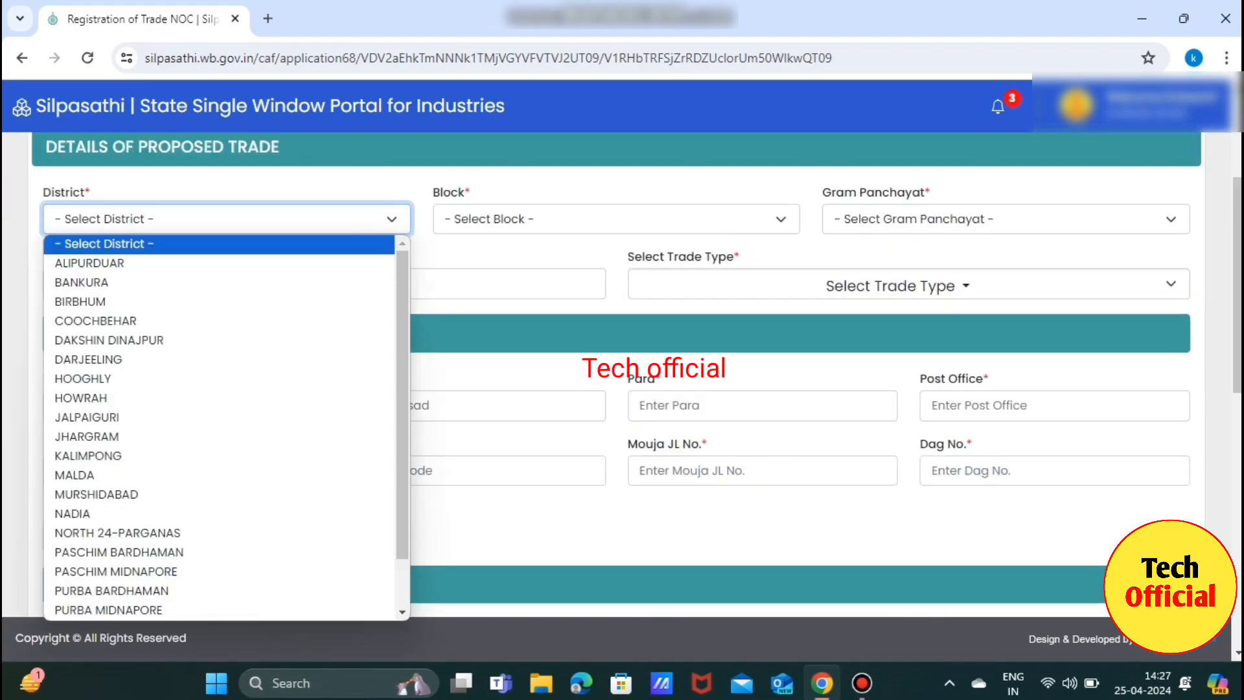
{"action": "left_click", "coordinate": [109, 610]}
{"action": "left_click", "coordinate": [615, 219]}
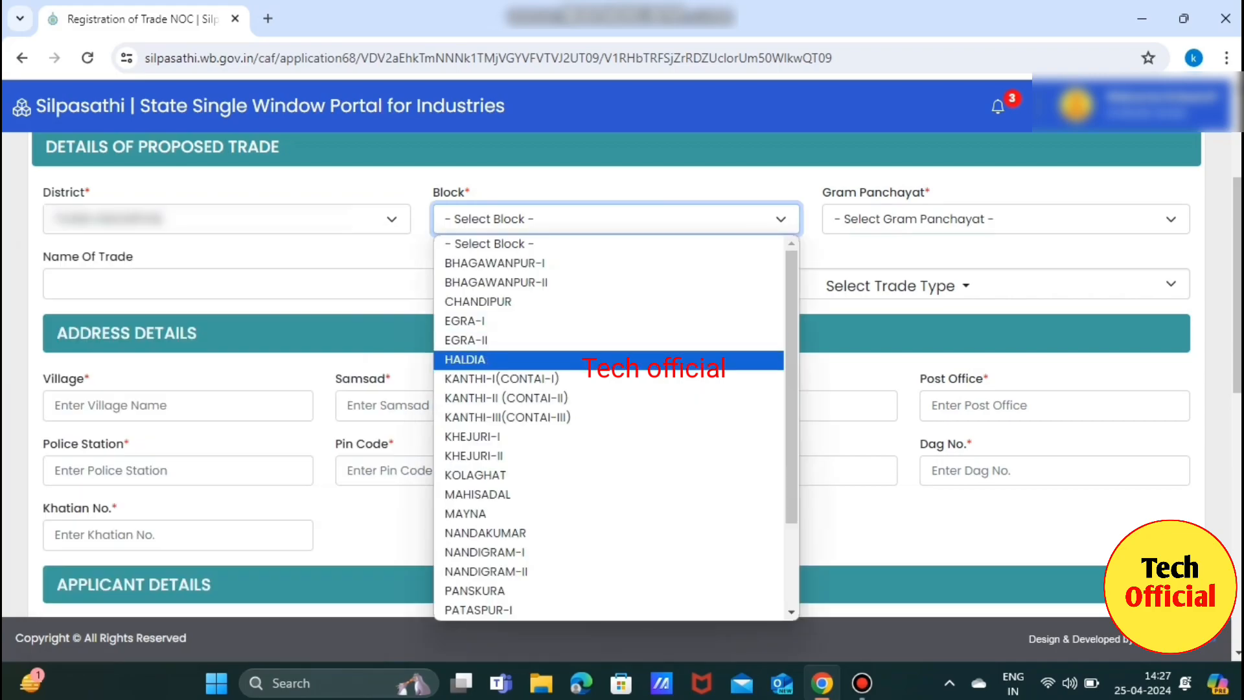
{"action": "left_click", "coordinate": [475, 474]}
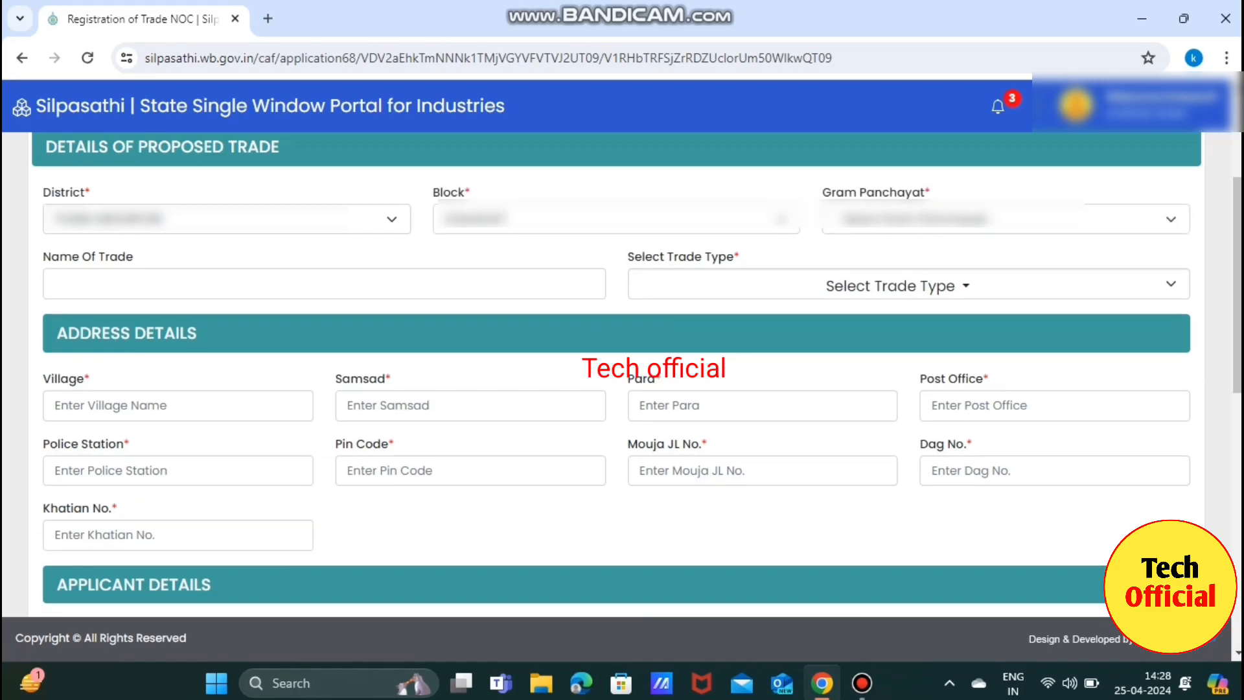
{"action": "left_click", "coordinate": [1006, 219]}
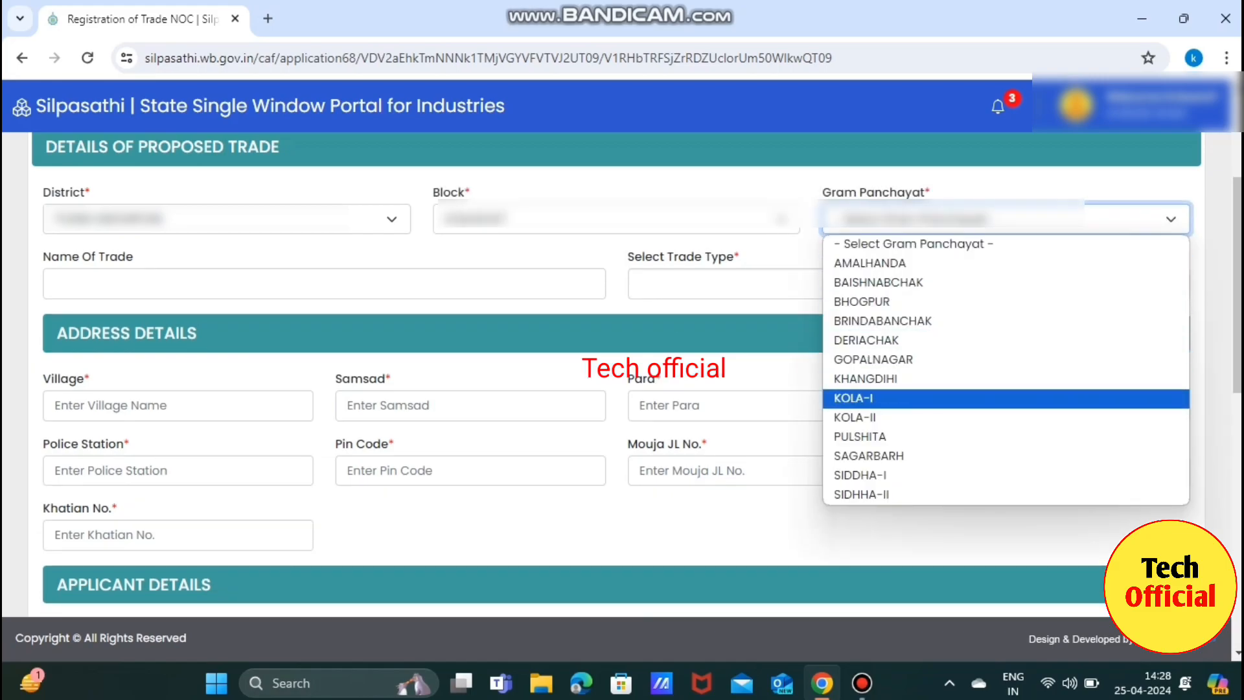
{"action": "left_click", "coordinate": [860, 437]}
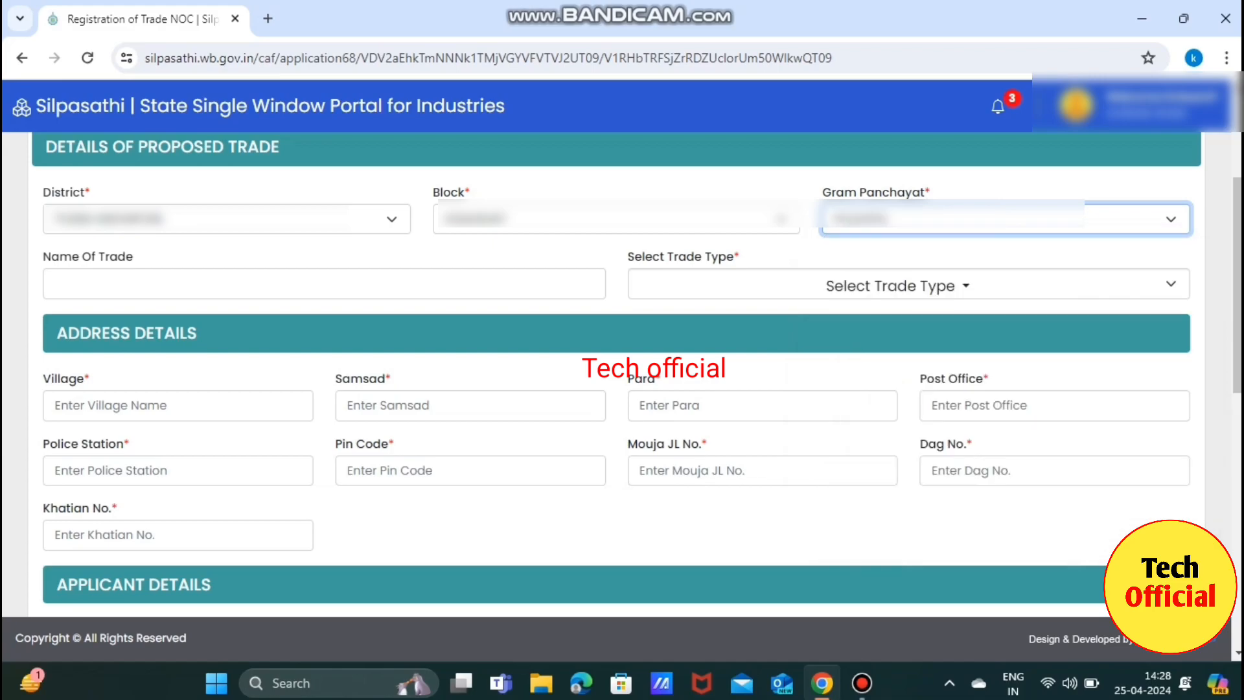
Enter 'SHREE STORESS AND PRI' as the Name Of Trade and bring up the trade types.
{"action": "left_click", "coordinate": [54, 284]}
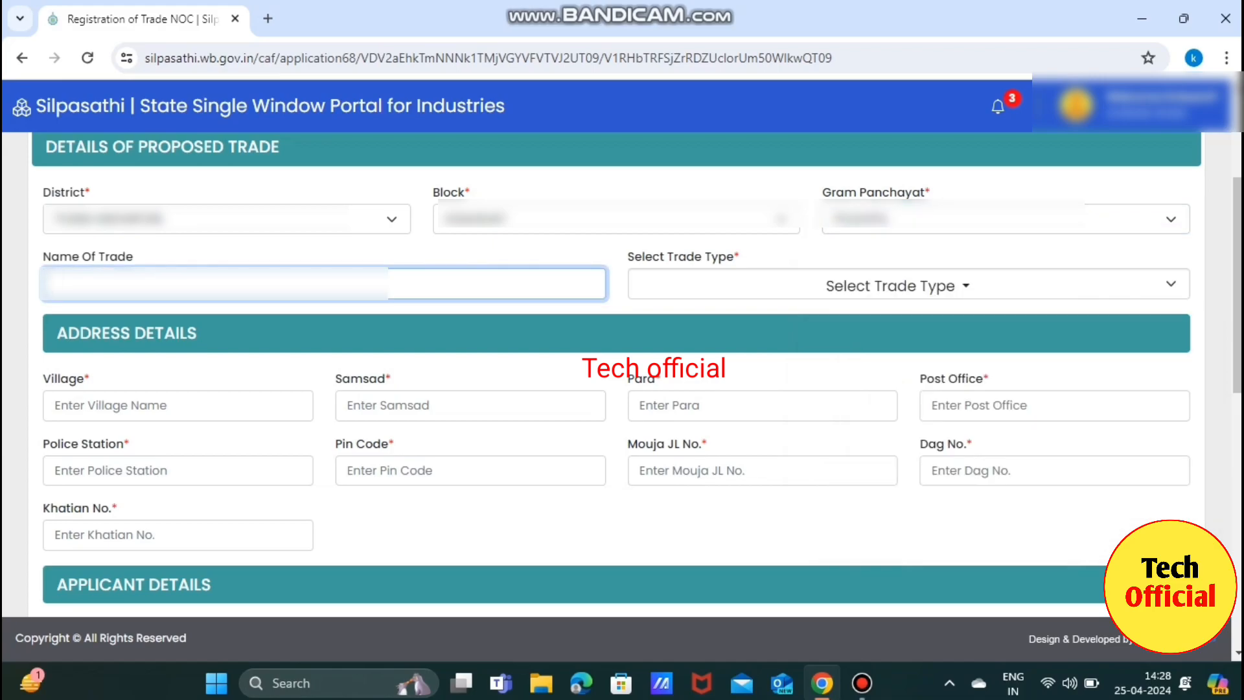
{"action": "type", "text": "SHREE"}
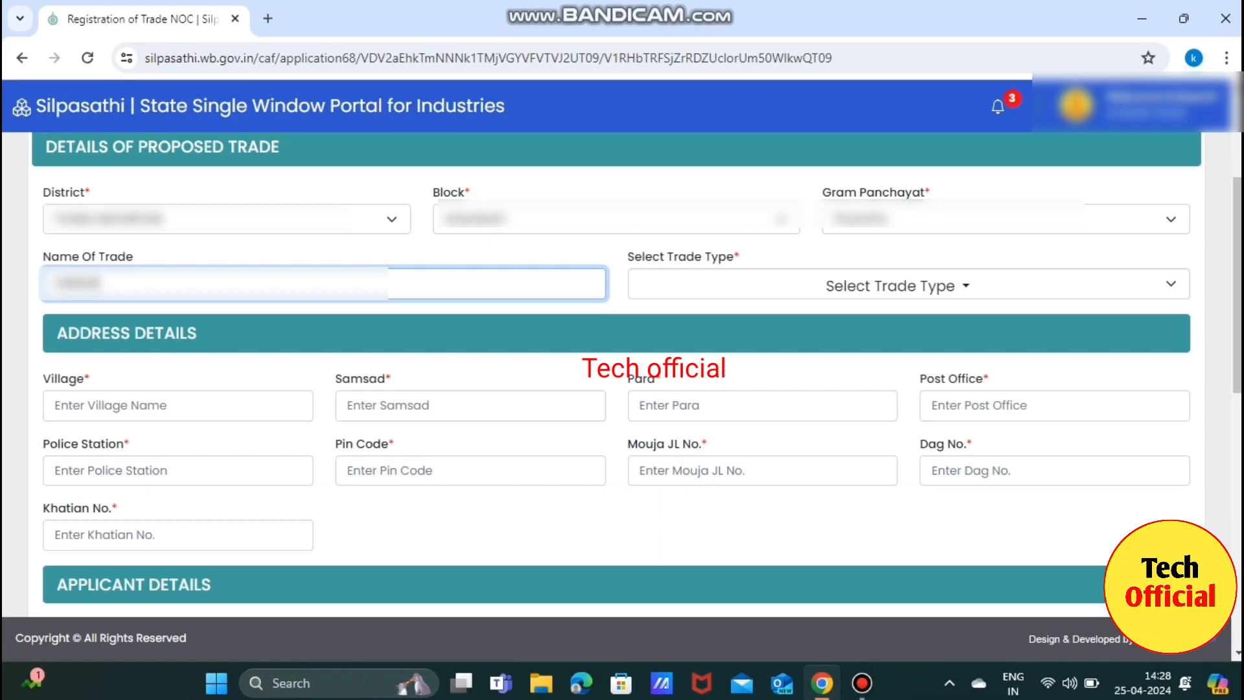
{"action": "type", "text": " STORESS AND"}
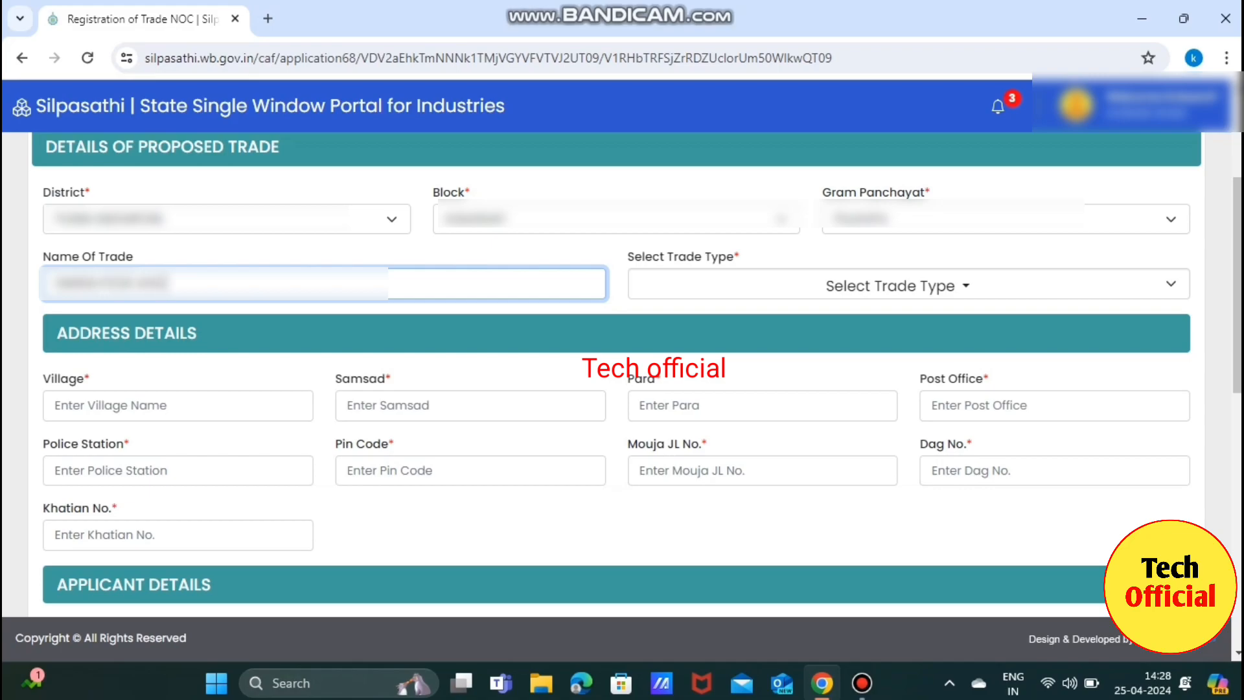
{"action": "type", "text": " PRI"}
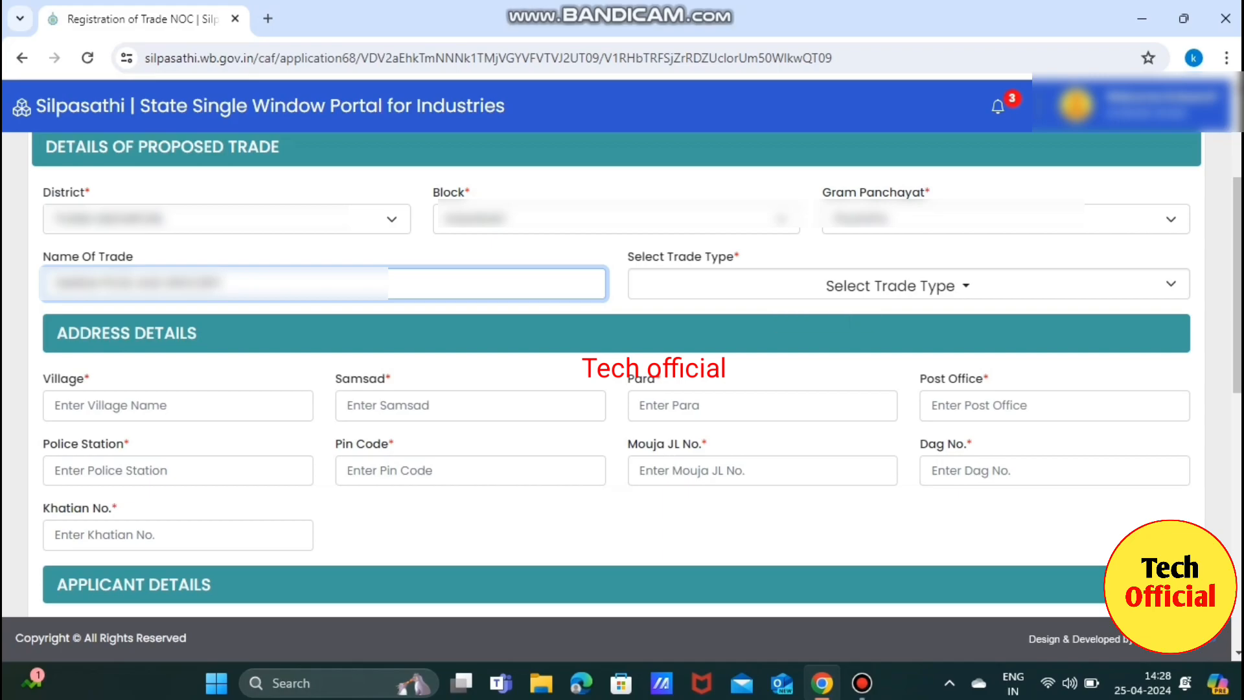
{"action": "left_click", "coordinate": [803, 288]}
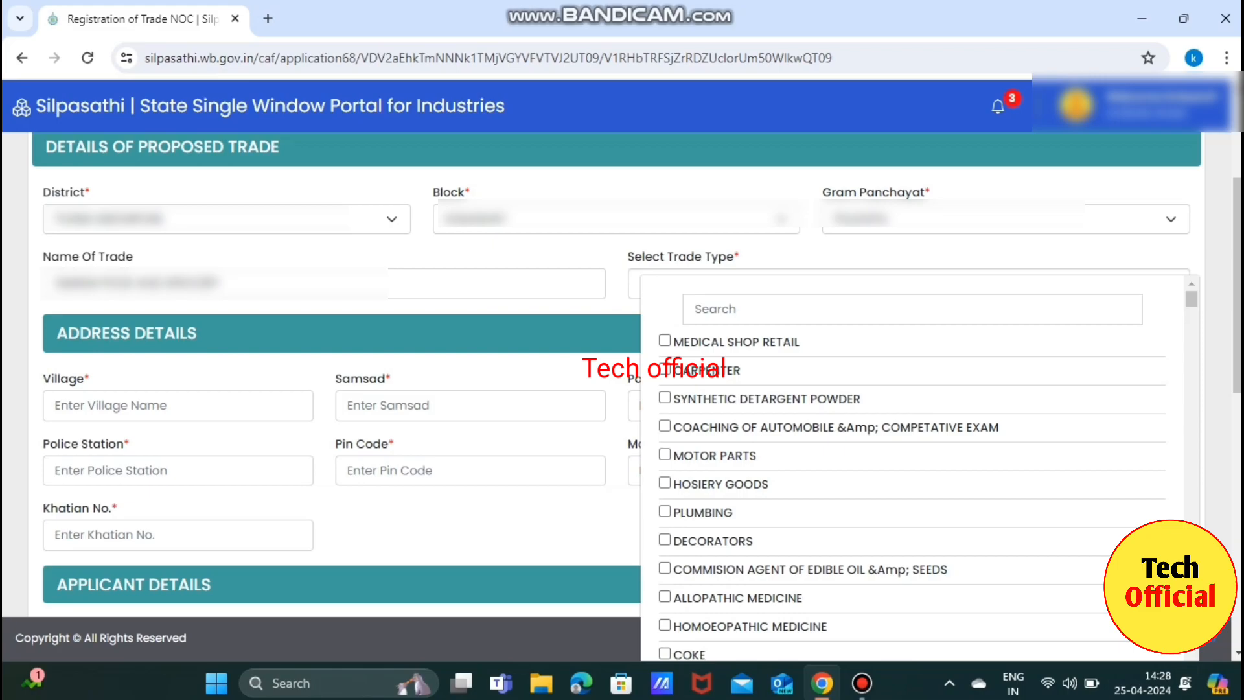
Fill in the trade's Samsad, Para, Post Office, Police Station and Pin Code.
{"action": "scroll", "coordinate": [907, 466], "scroll_direction": "down", "scroll_amount": 5}
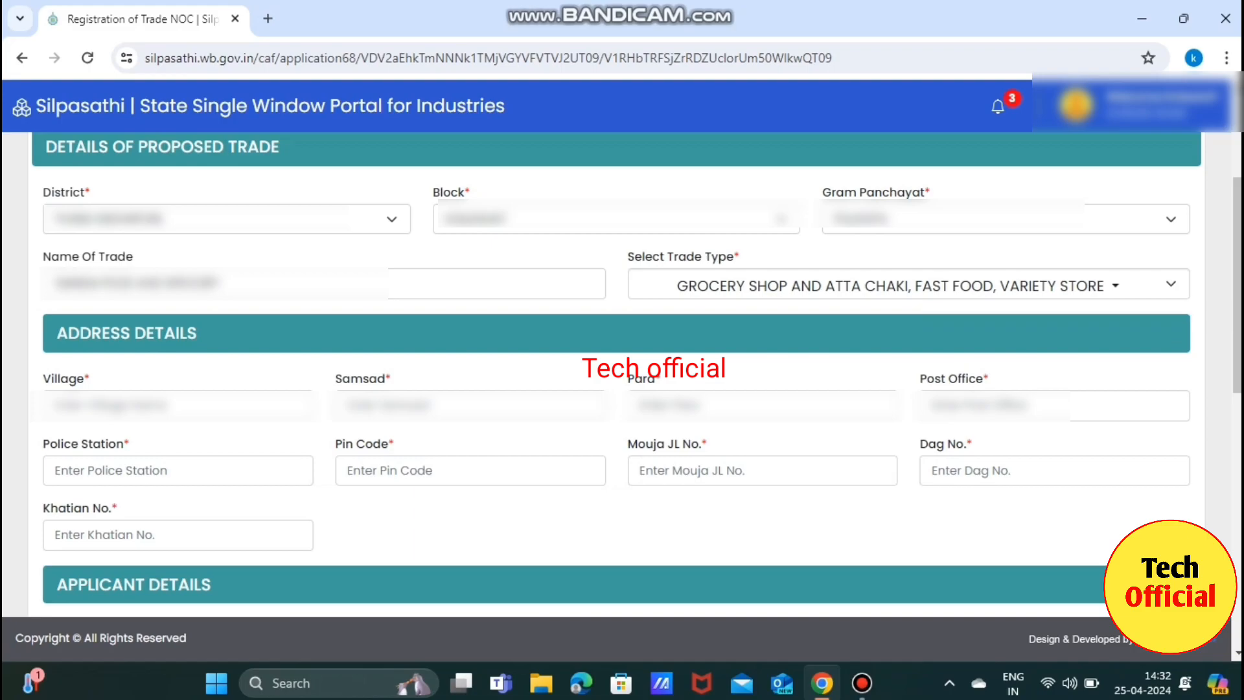
{"action": "left_click", "coordinate": [178, 406]}
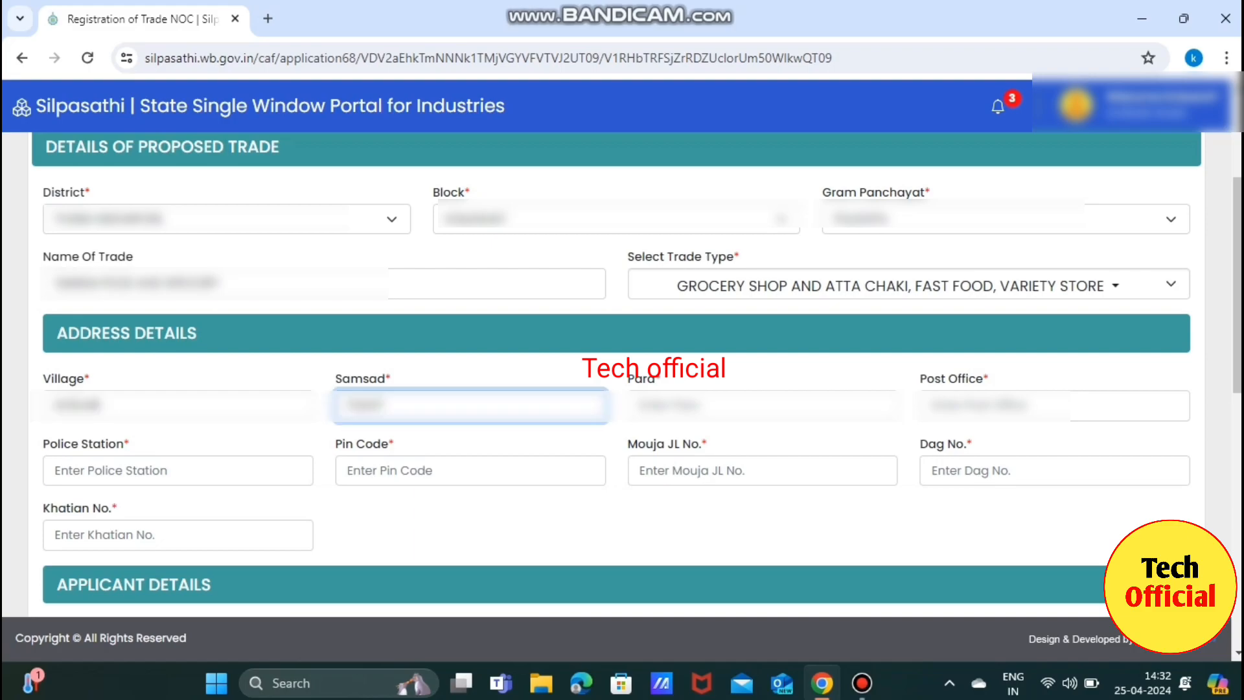
{"action": "key", "text": "BackSpace"}
{"action": "key", "text": "BackSpace"}
{"action": "key", "text": "BackSpace"}
{"action": "key", "text": "BackSpace"}
{"action": "key", "text": "BackSpace"}
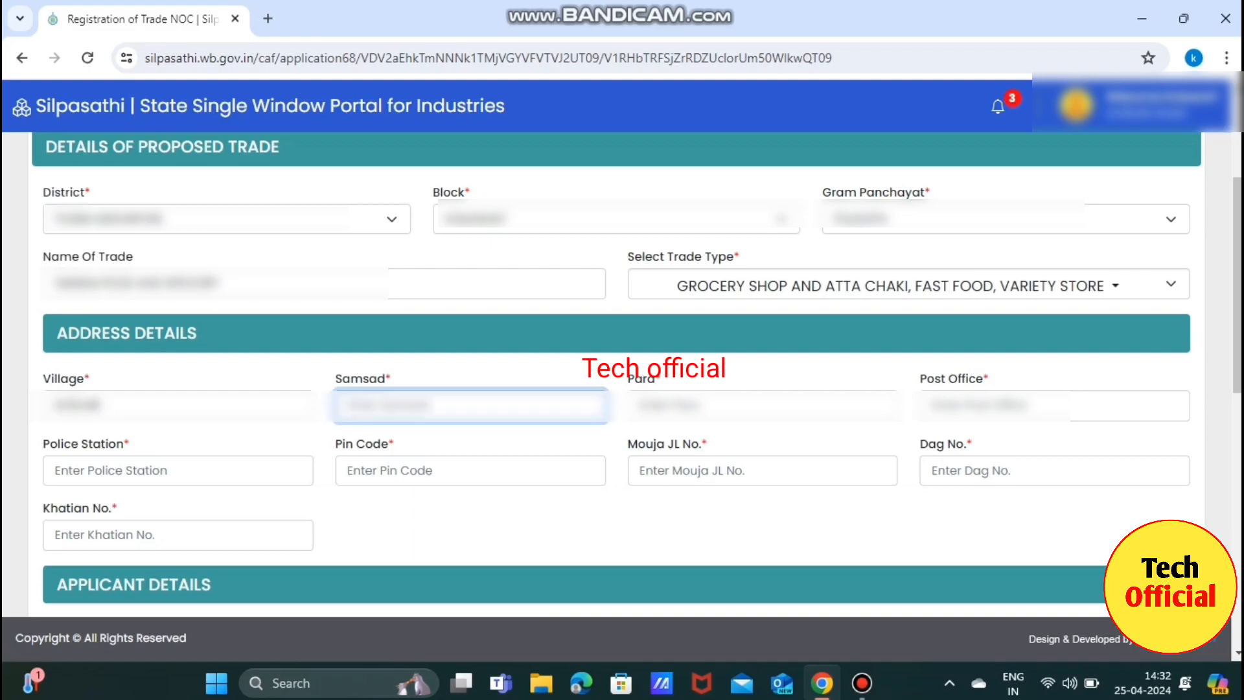
{"action": "left_click", "coordinate": [762, 405]}
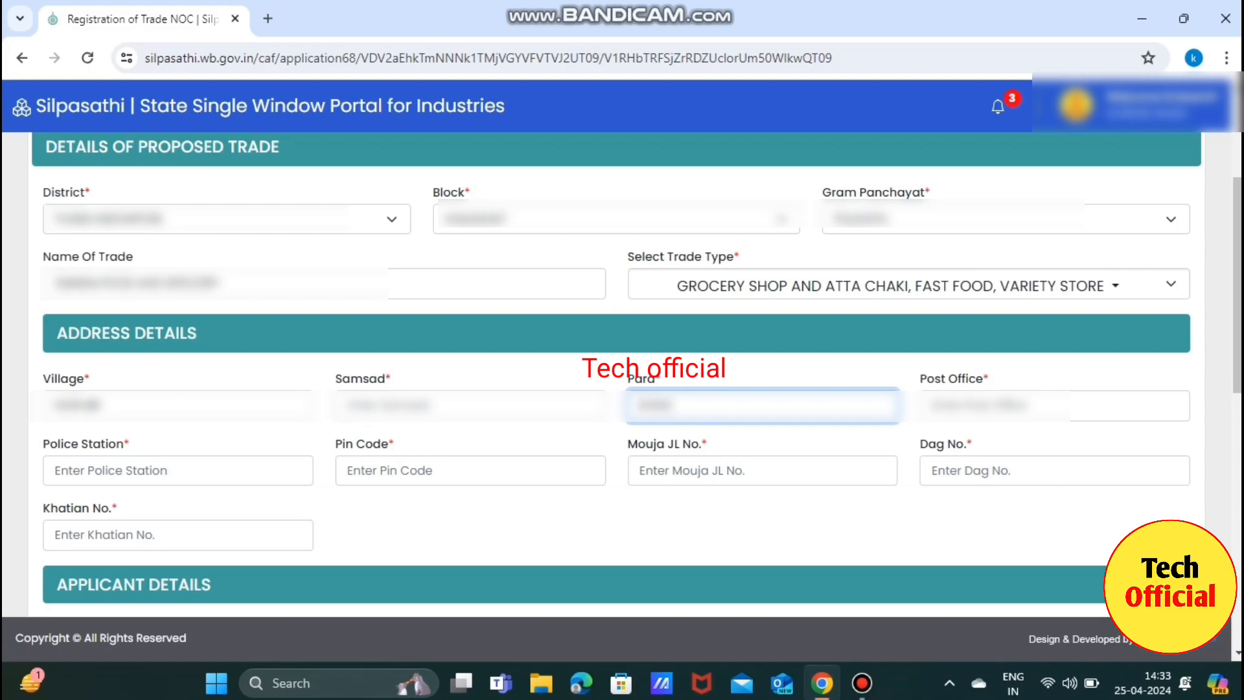
{"action": "key", "text": "Tab"}
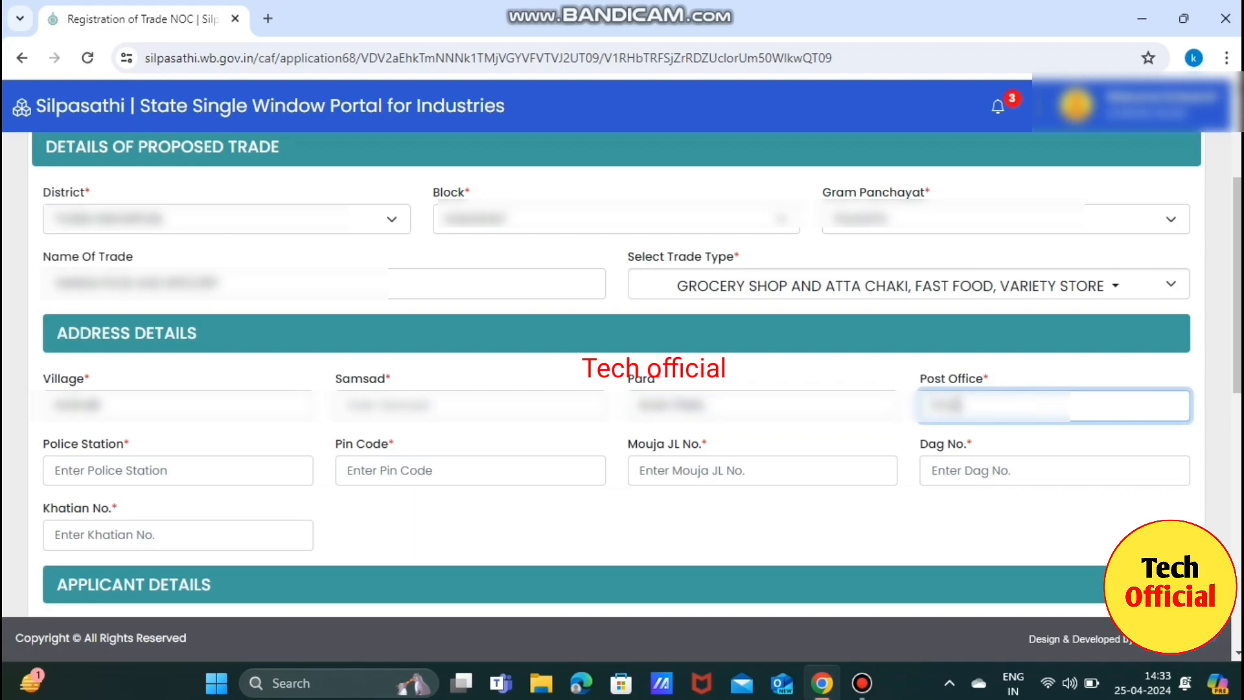
{"action": "key", "text": "Tab"}
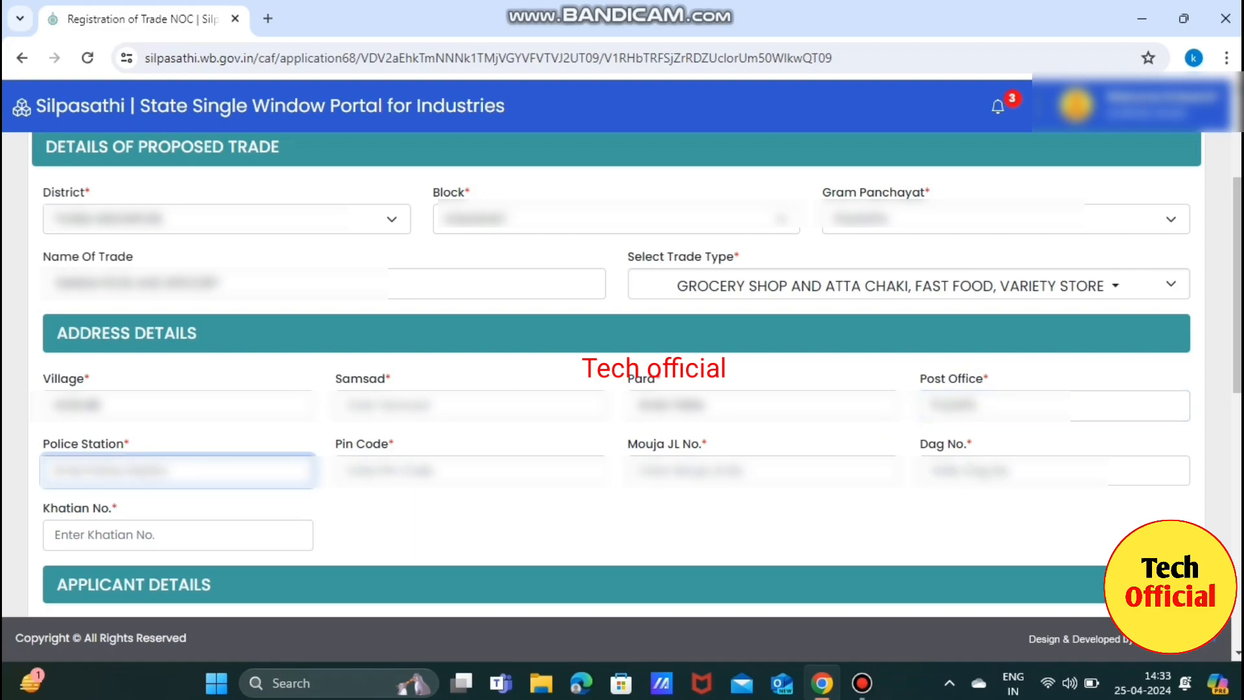
{"action": "key", "text": "Tab"}
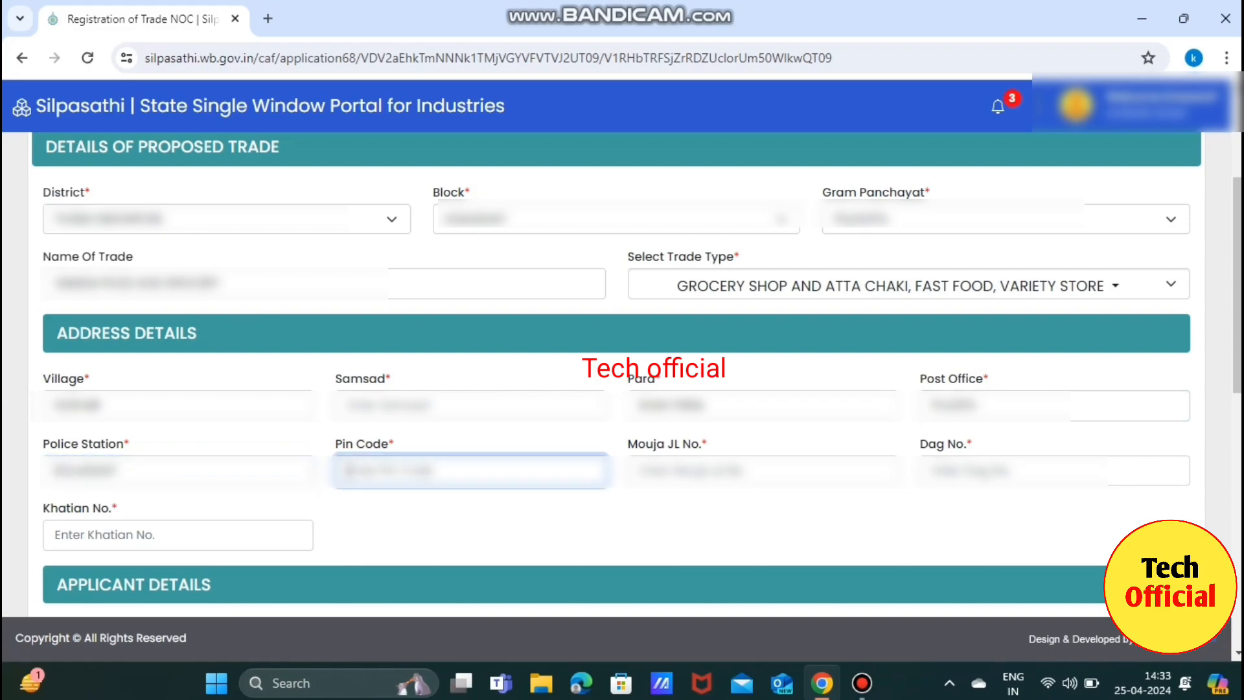
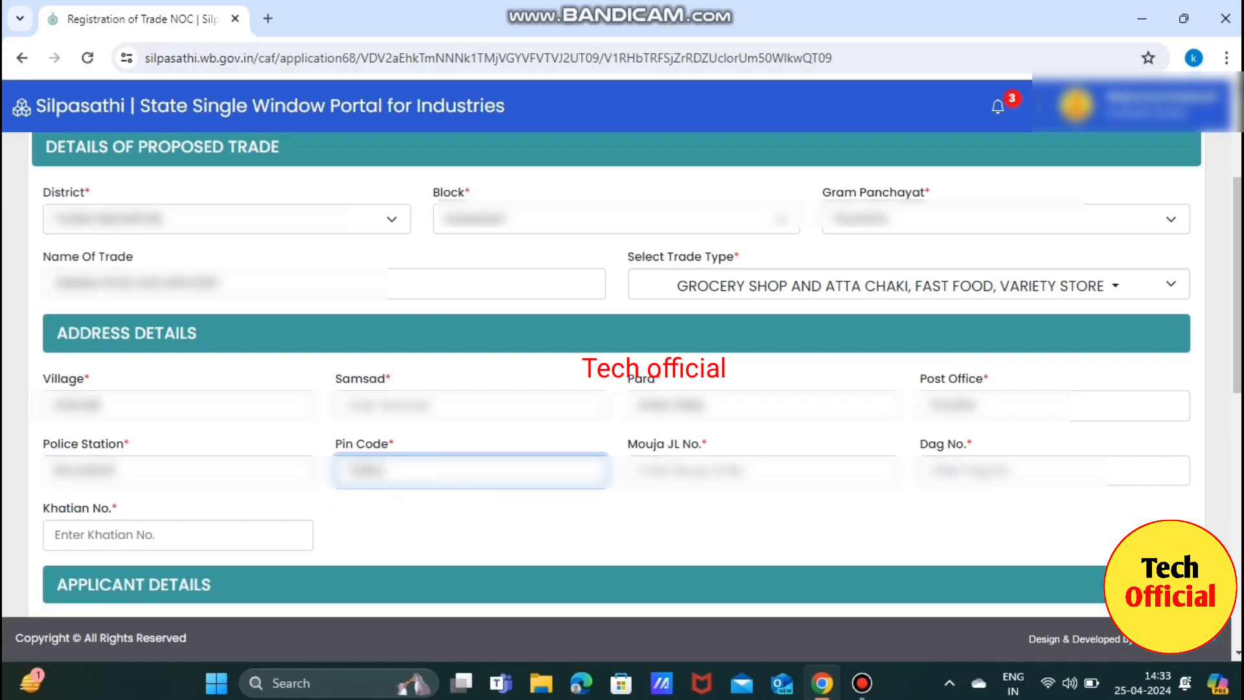
Enter Mouja JL No. 123, Dag No. 123 and Khatian No. 12.
{"action": "left_click", "coordinate": [762, 471]}
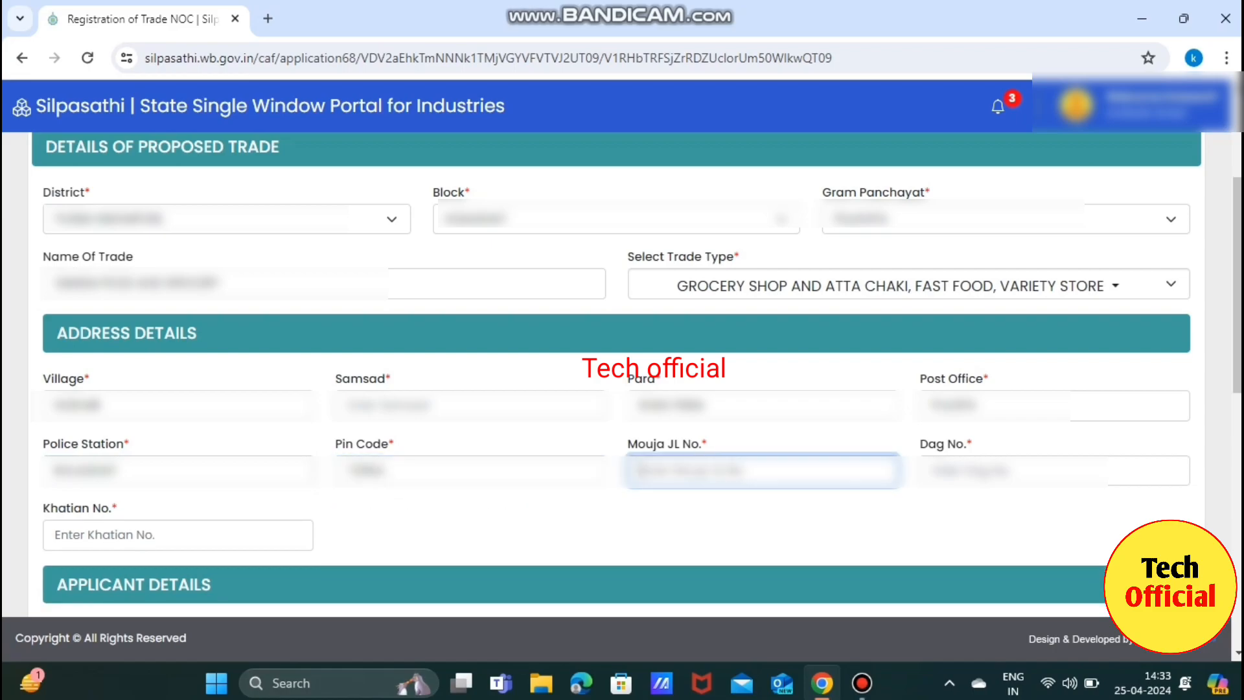
{"action": "type", "text": "123"}
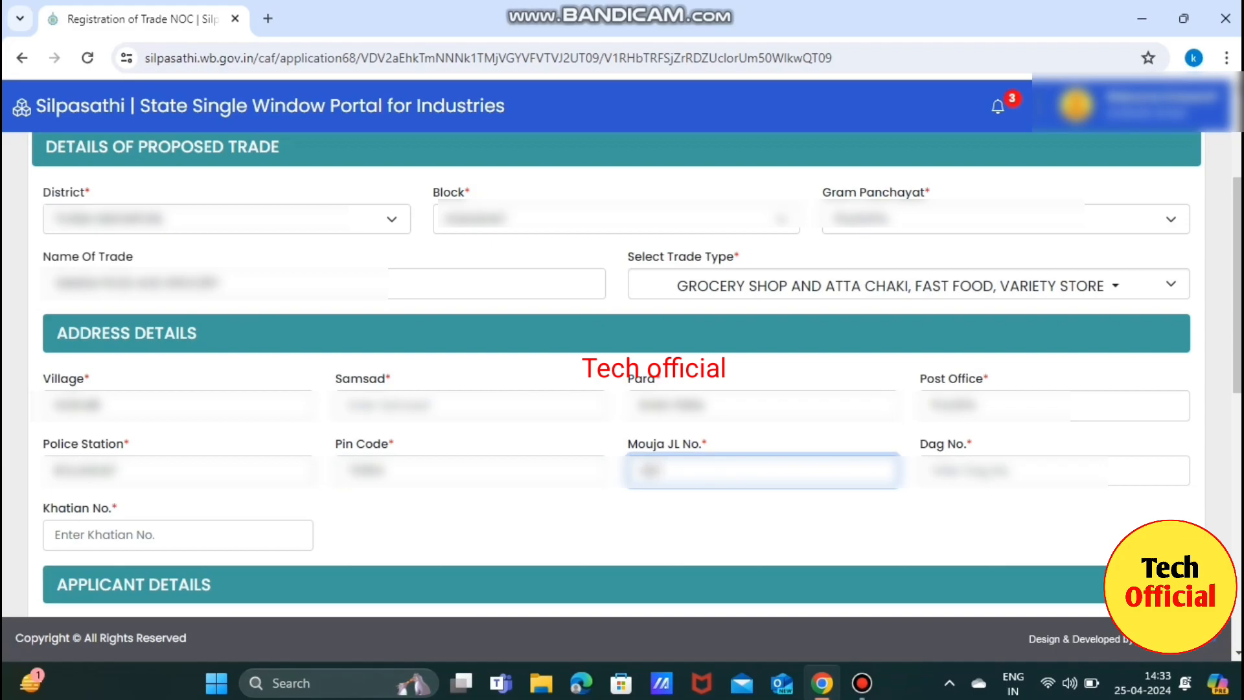
{"action": "left_click", "coordinate": [1055, 471]}
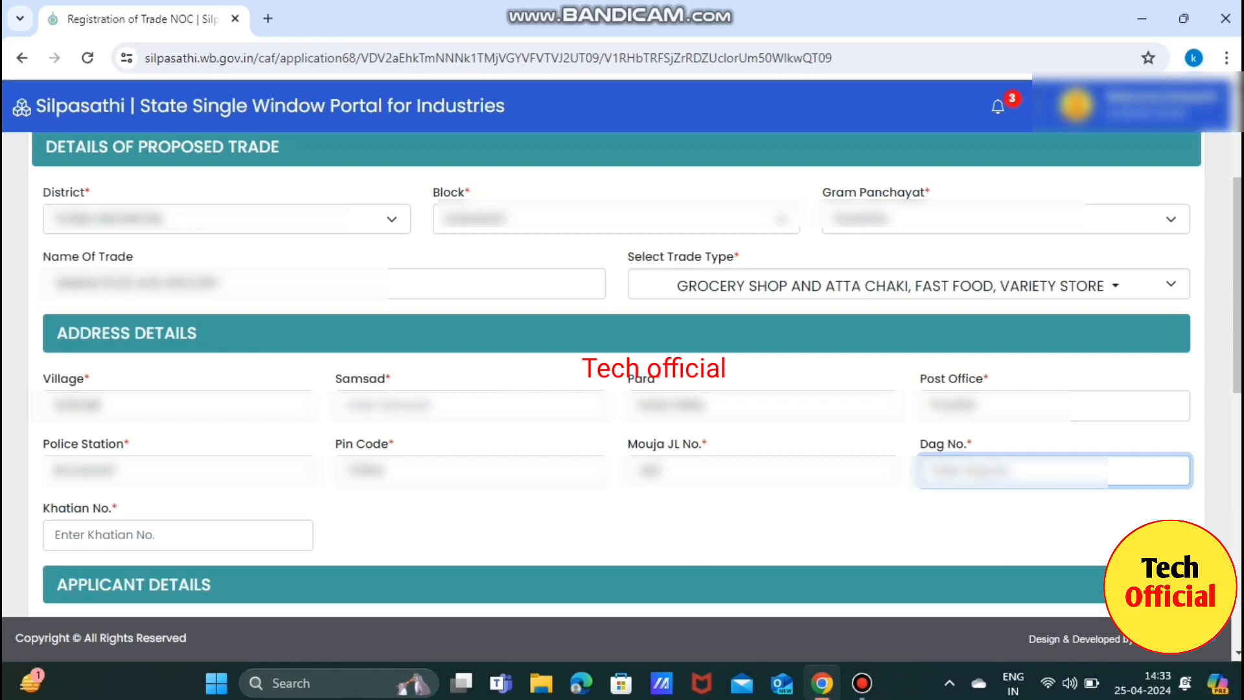
{"action": "type", "text": "123"}
{"action": "left_click", "coordinate": [178, 534]}
{"action": "type", "text": "12"}
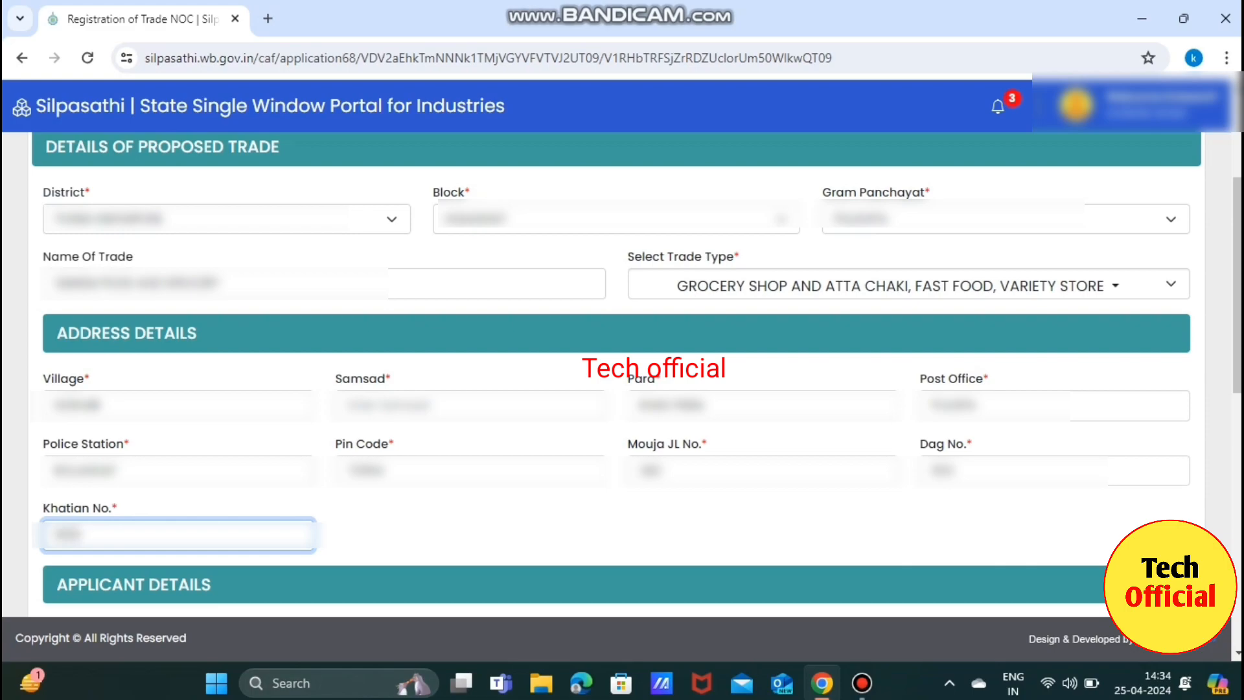
{"action": "key", "text": "Tab"}
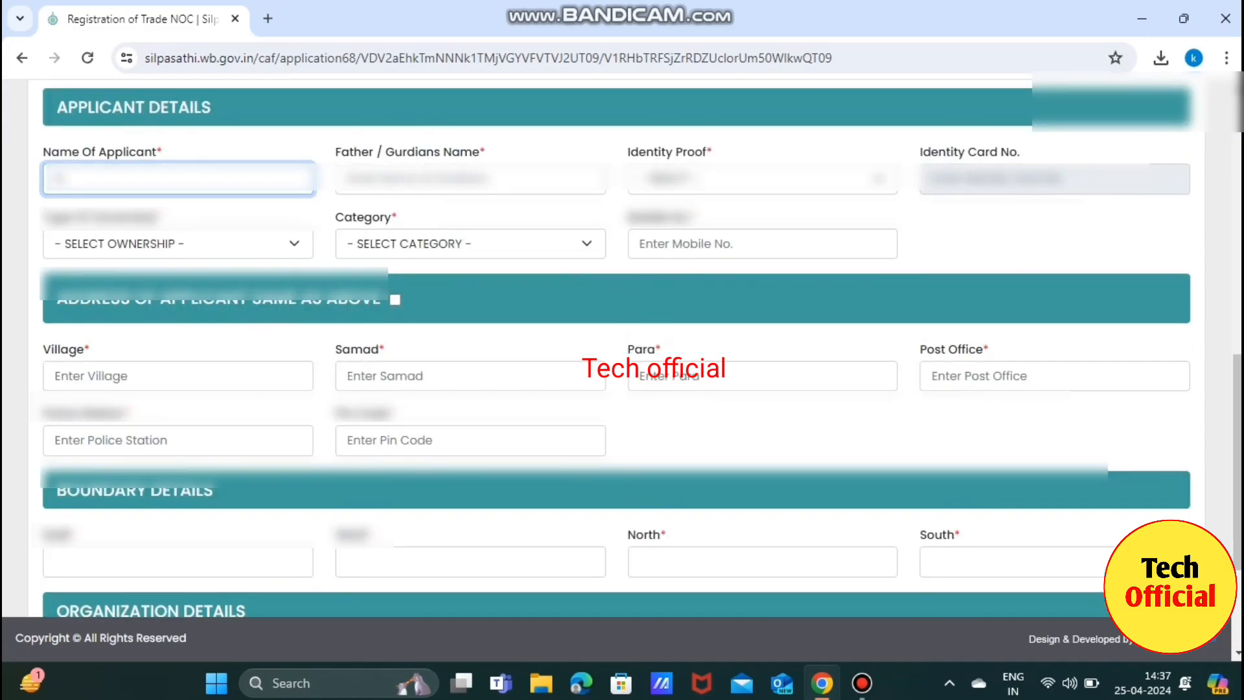
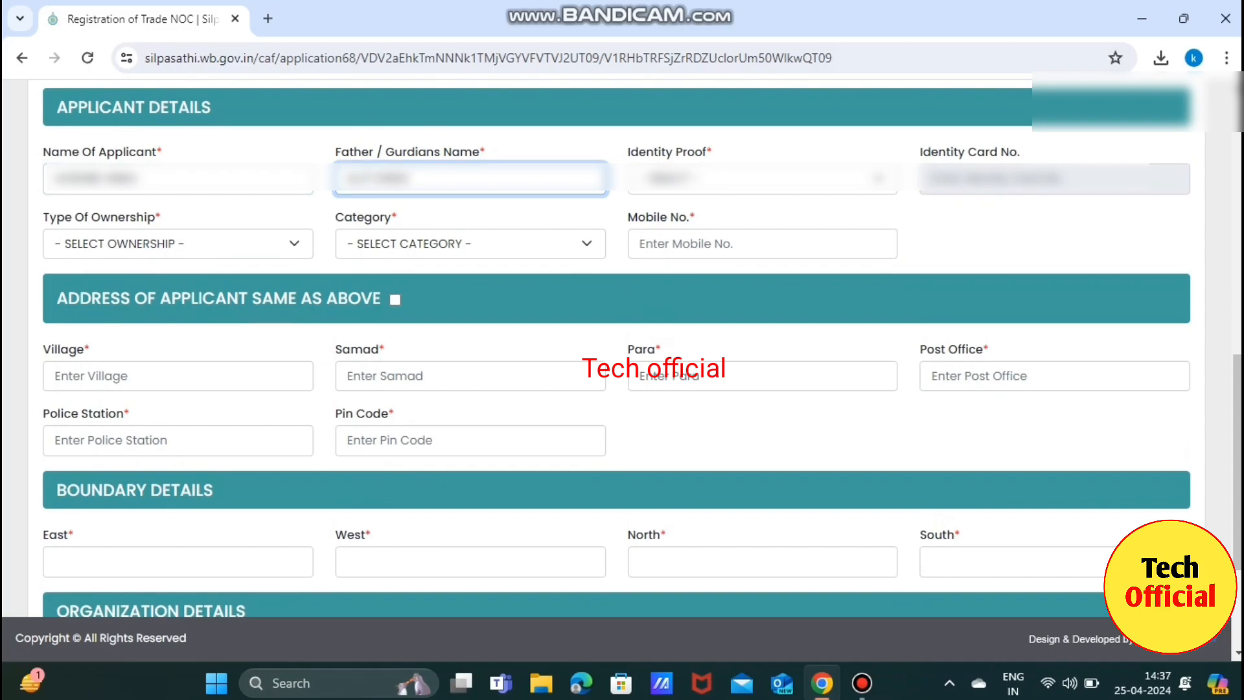
Enter the applicant's name and set AADHAR identity proof with the pasted card number.
{"action": "left_click", "coordinate": [762, 179]}
{"action": "left_click", "coordinate": [761, 224]}
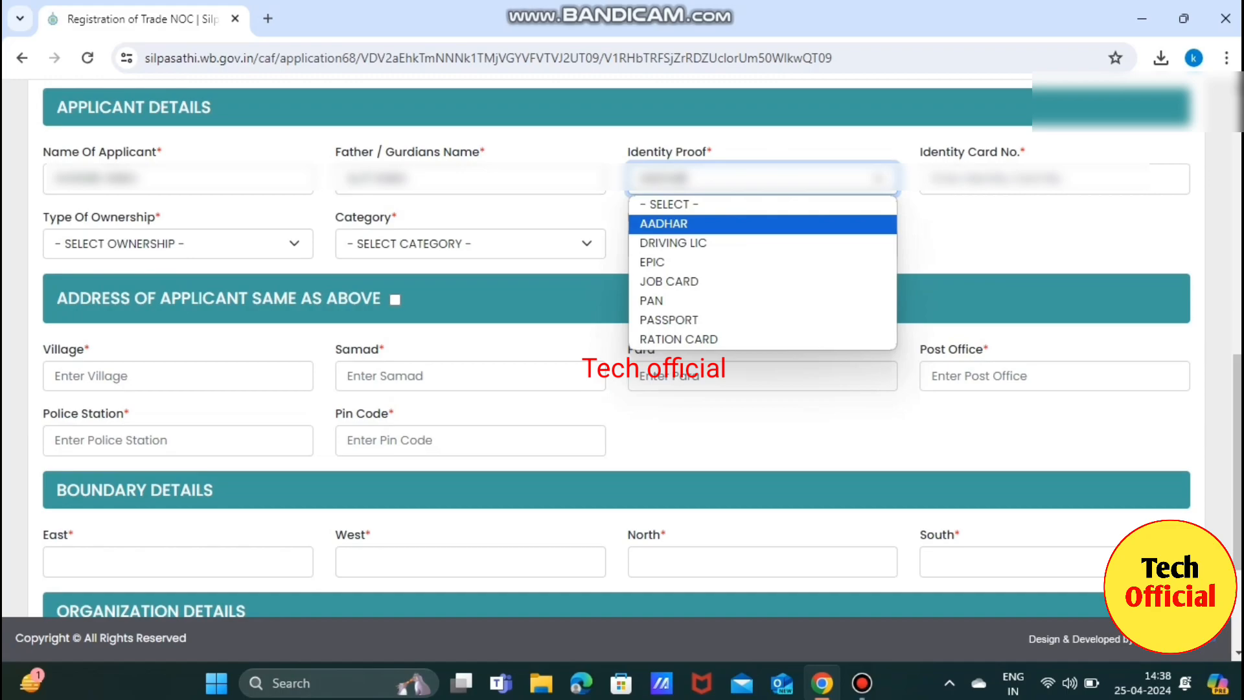
{"action": "key", "text": "Return"}
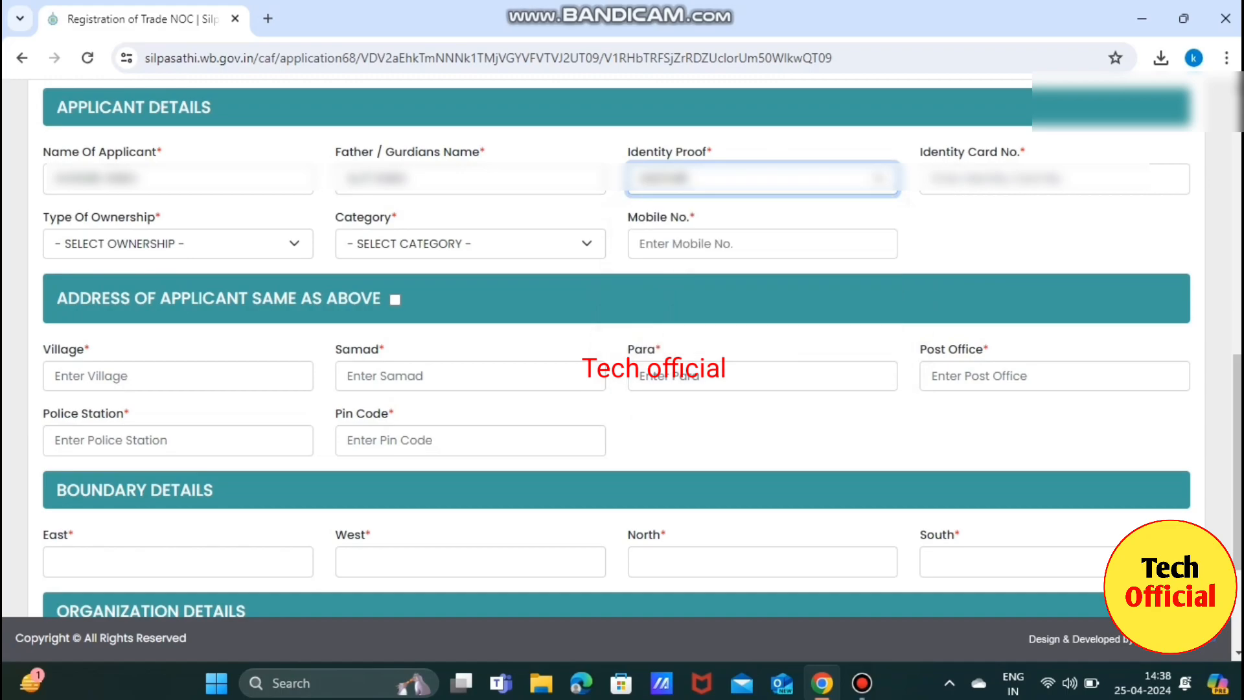
{"action": "left_click", "coordinate": [933, 179]}
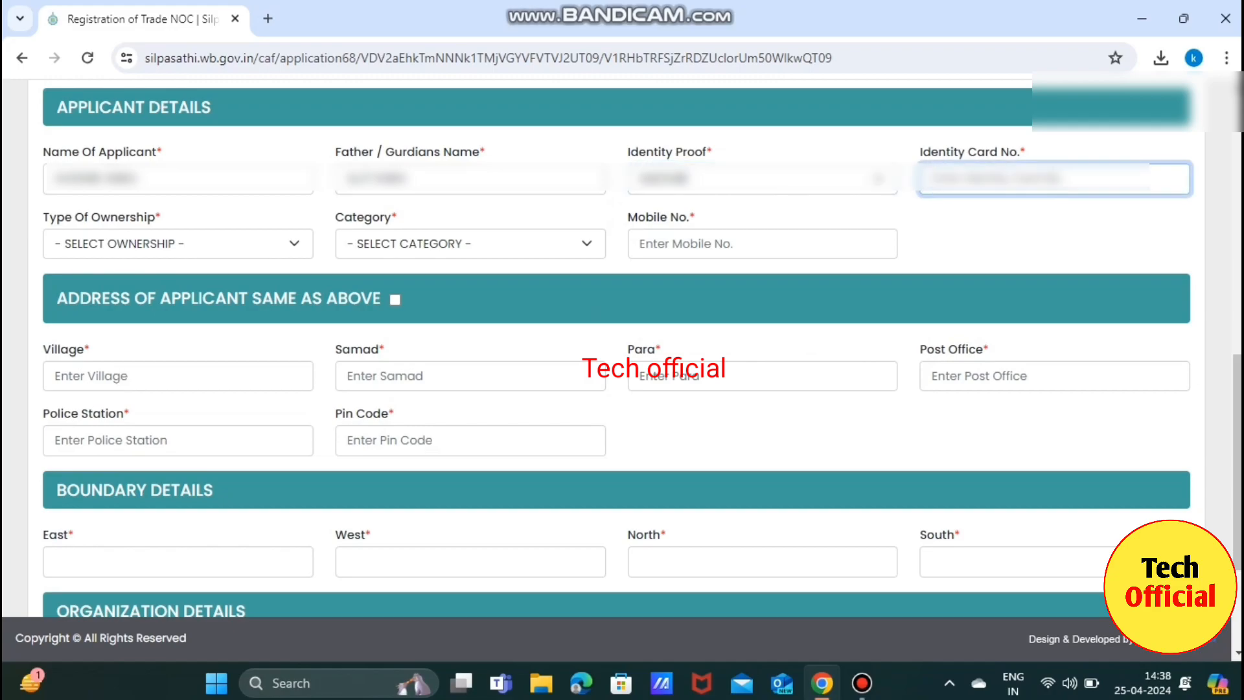
{"action": "key", "text": "ctrl+v"}
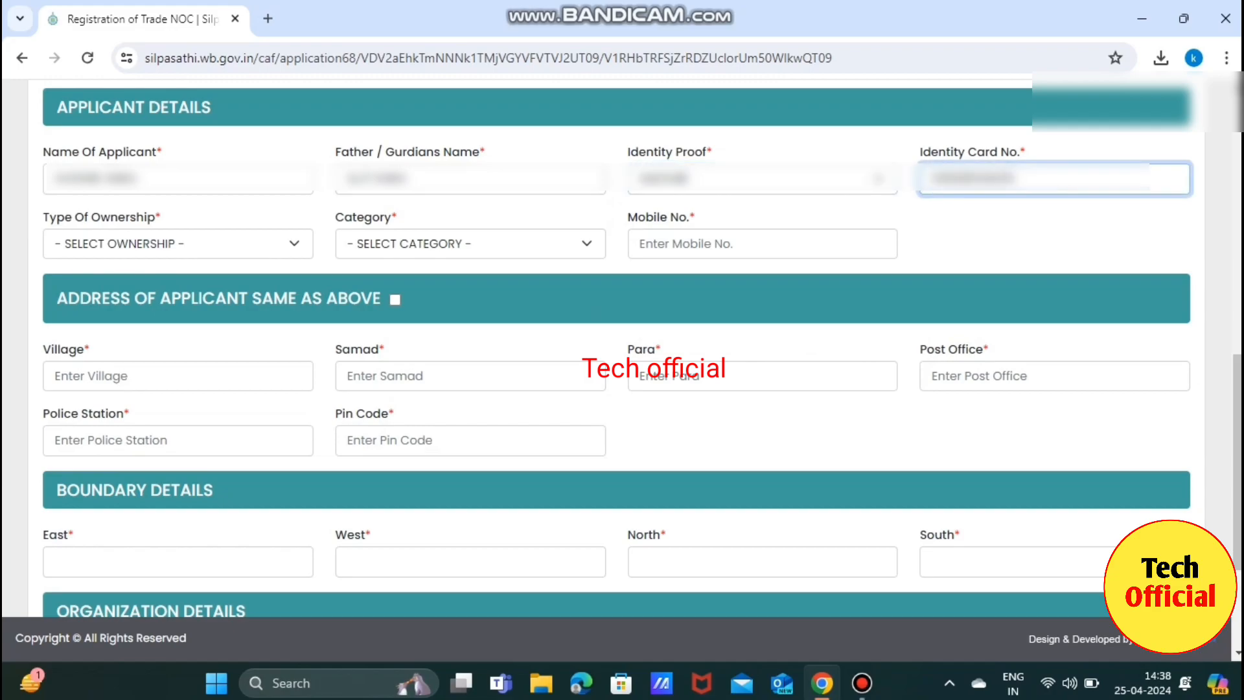
{"action": "left_click", "coordinate": [1054, 243]}
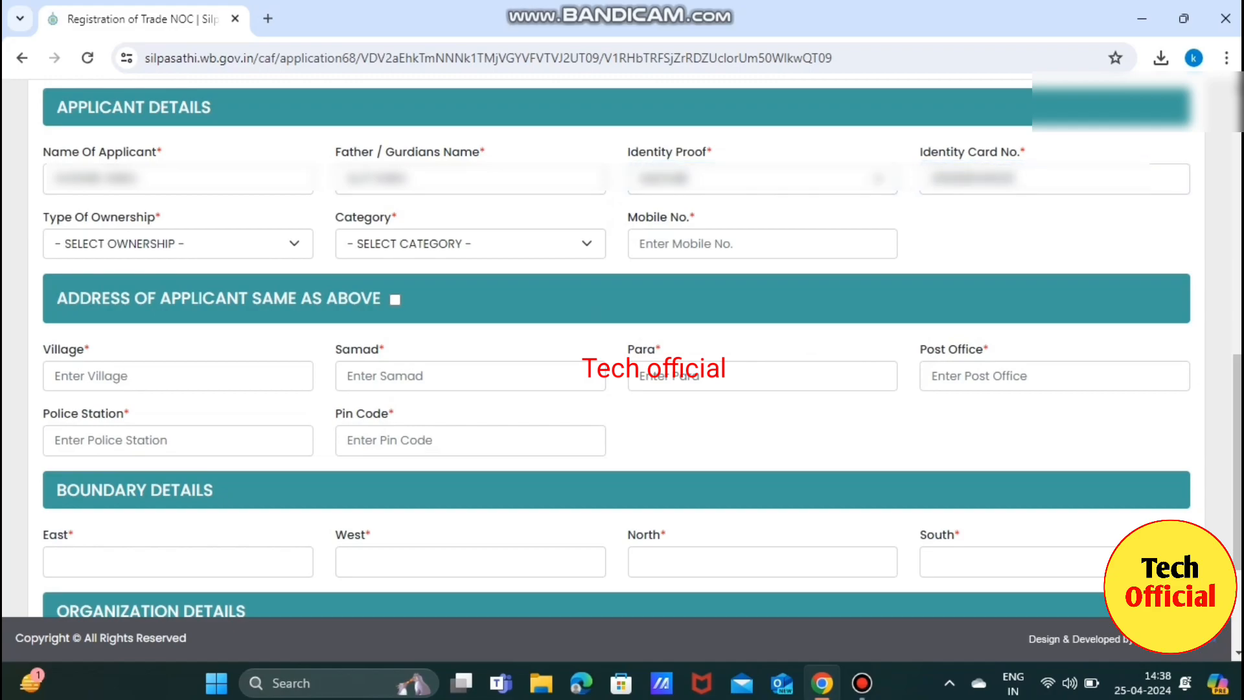
Set ownership to PERSONAL, category to GP CITIZEN, and enter the applicant's mobile number.
{"action": "left_click", "coordinate": [178, 243]}
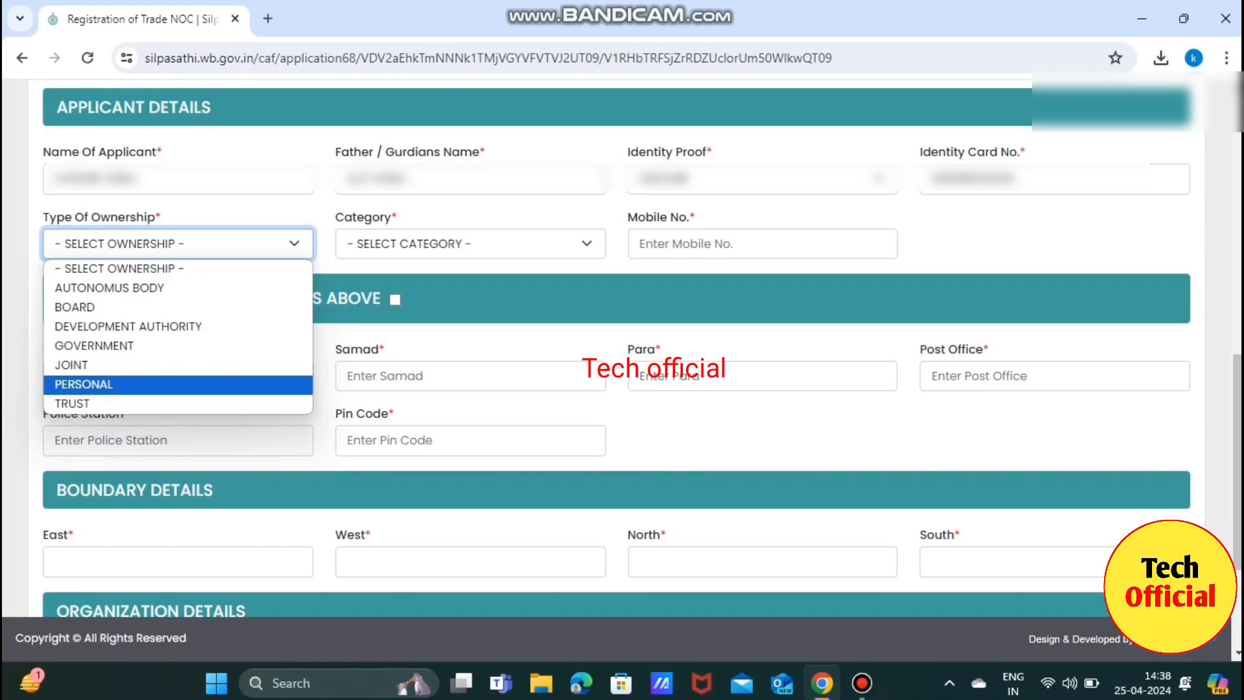
{"action": "key", "text": "Return"}
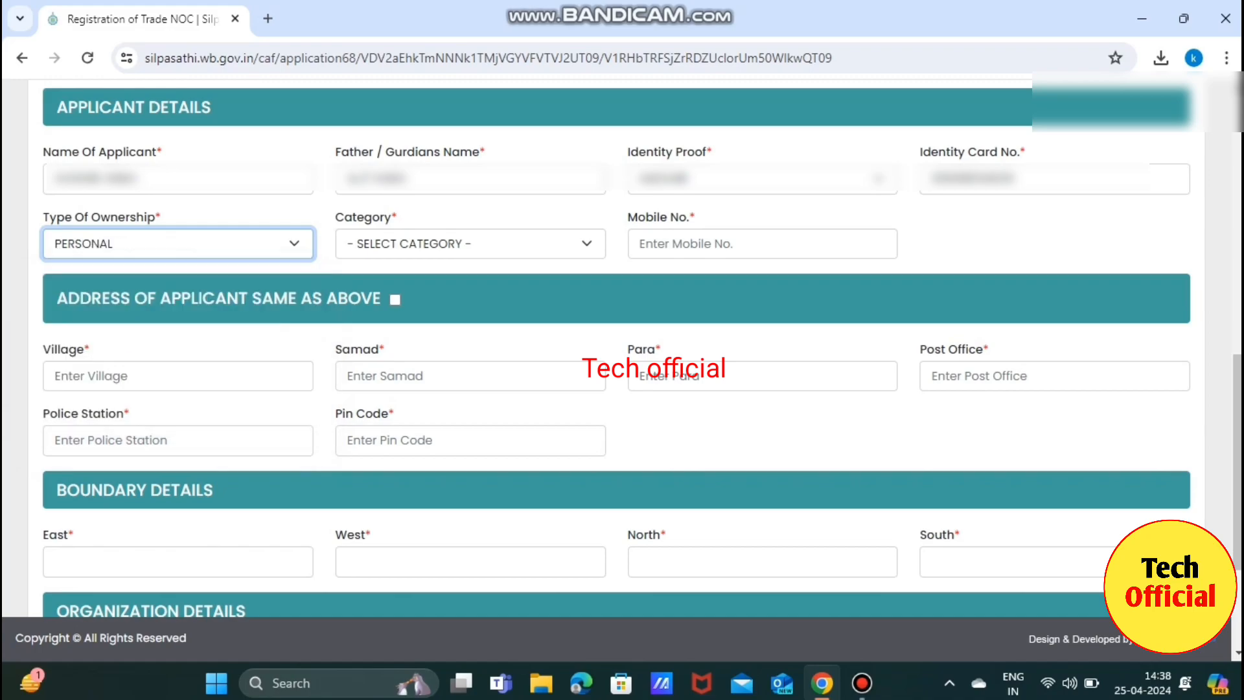
{"action": "key", "text": "Tab"}
{"action": "key", "text": "alt+Down"}
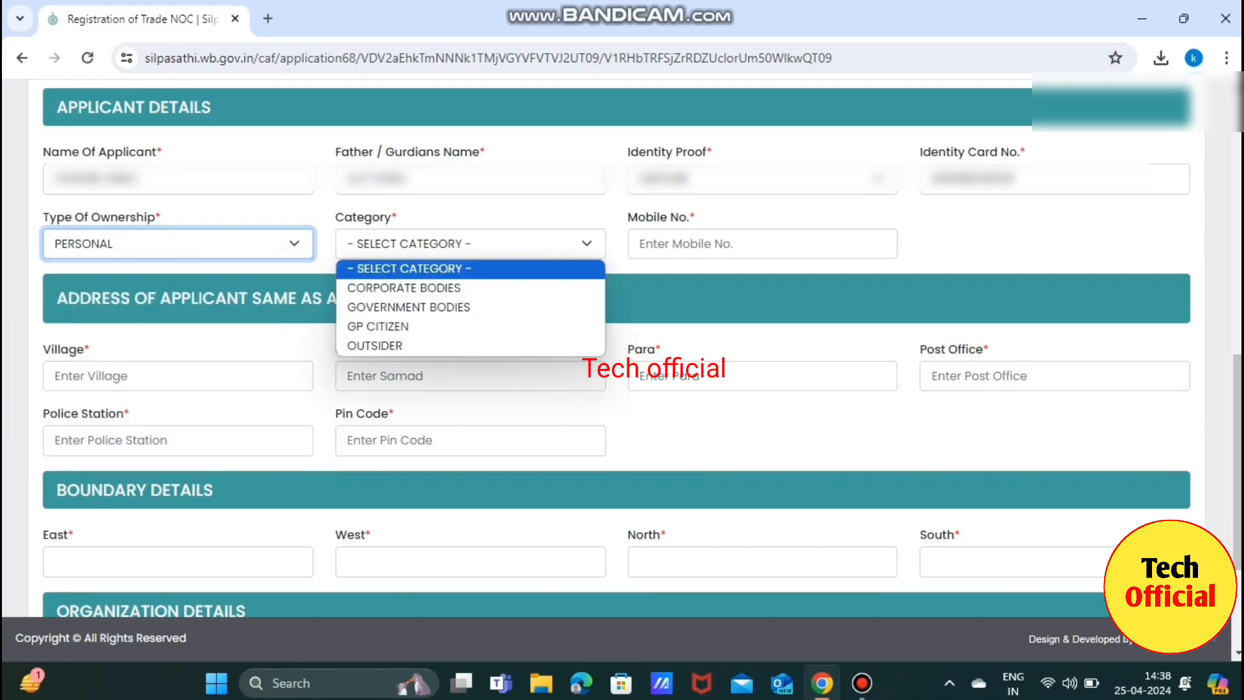
{"action": "key", "text": "Down"}
{"action": "key", "text": "Down"}
{"action": "key", "text": "Down"}
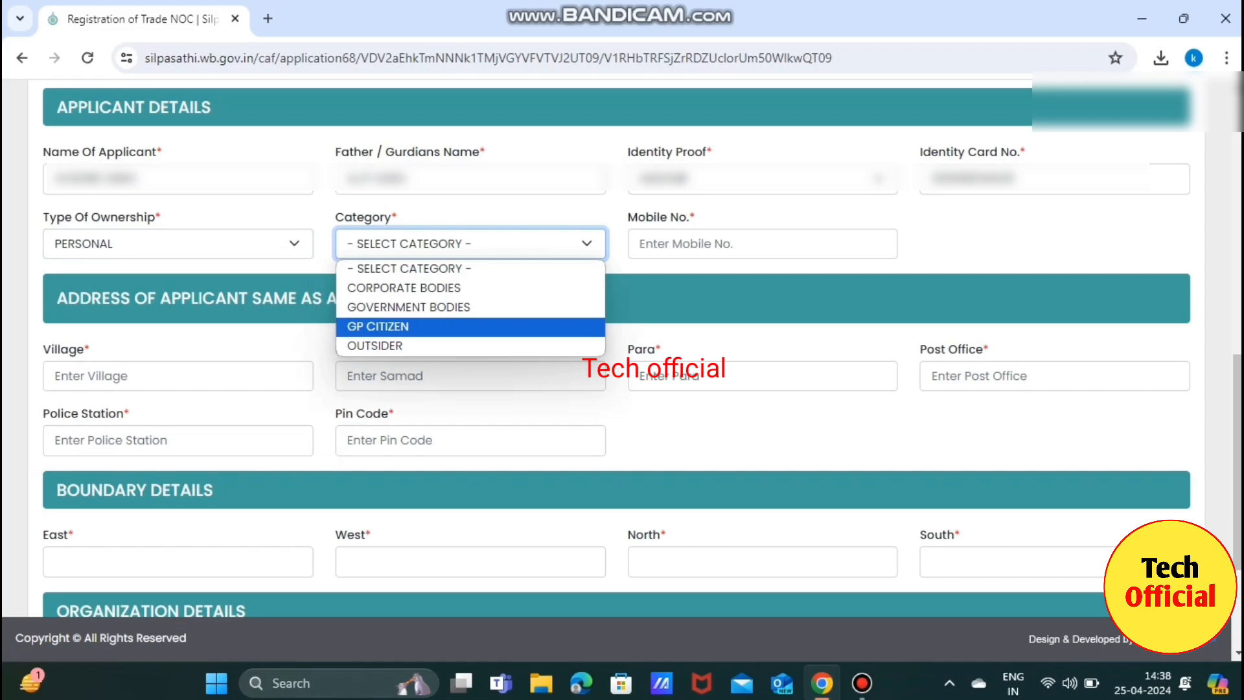
{"action": "key", "text": "Return"}
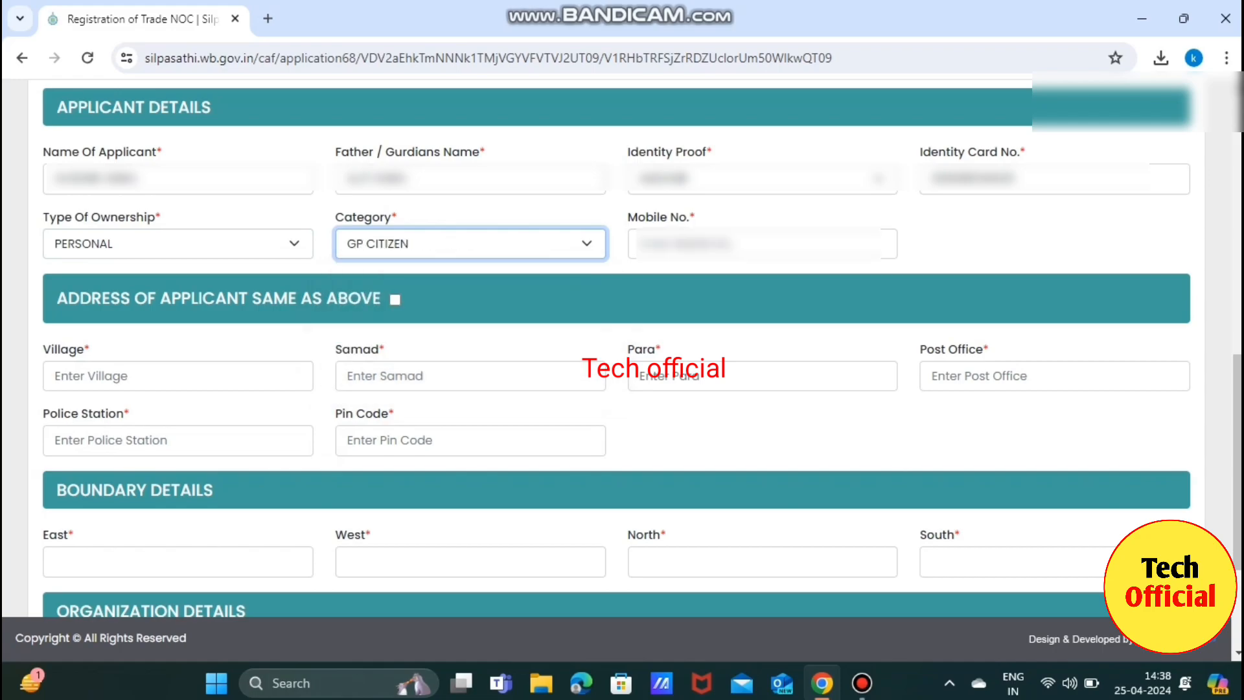
{"action": "left_click", "coordinate": [762, 243]}
{"action": "type", "text": "9876"}
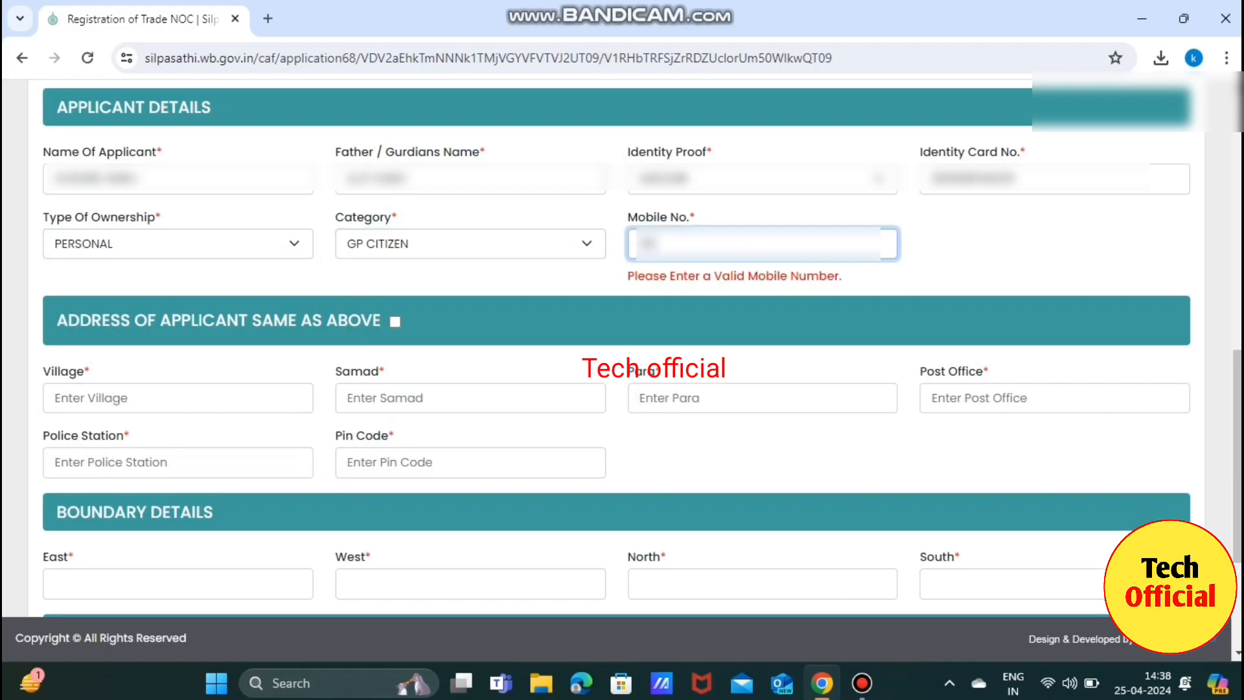
{"action": "type", "text": "543210"}
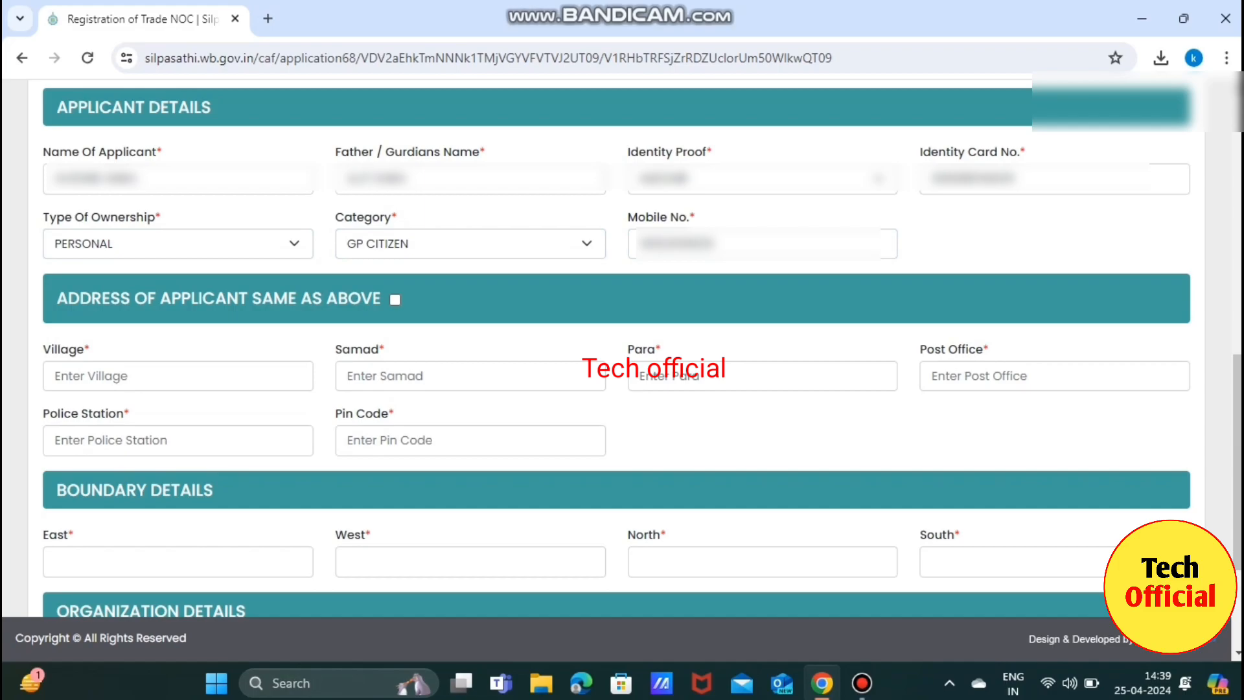
Mark the applicant address same as the trade address and fill East, West, North, South boundaries.
{"action": "left_click", "coordinate": [395, 300]}
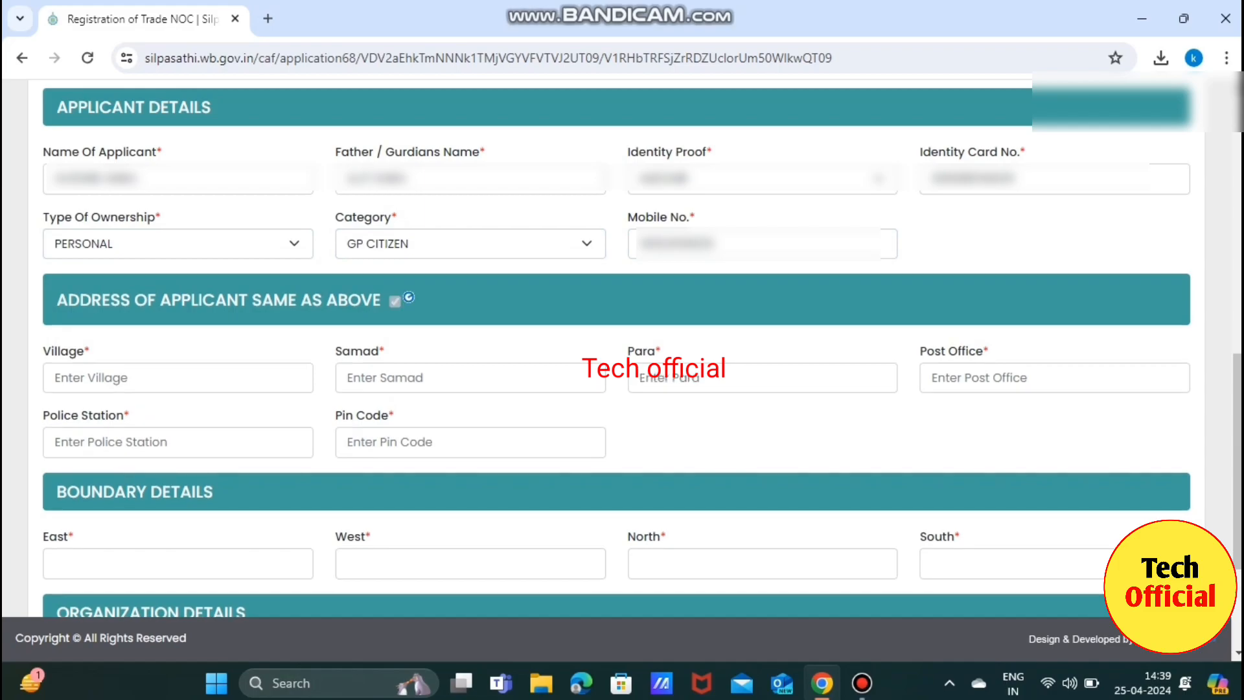
{"action": "left_click", "coordinate": [55, 433]}
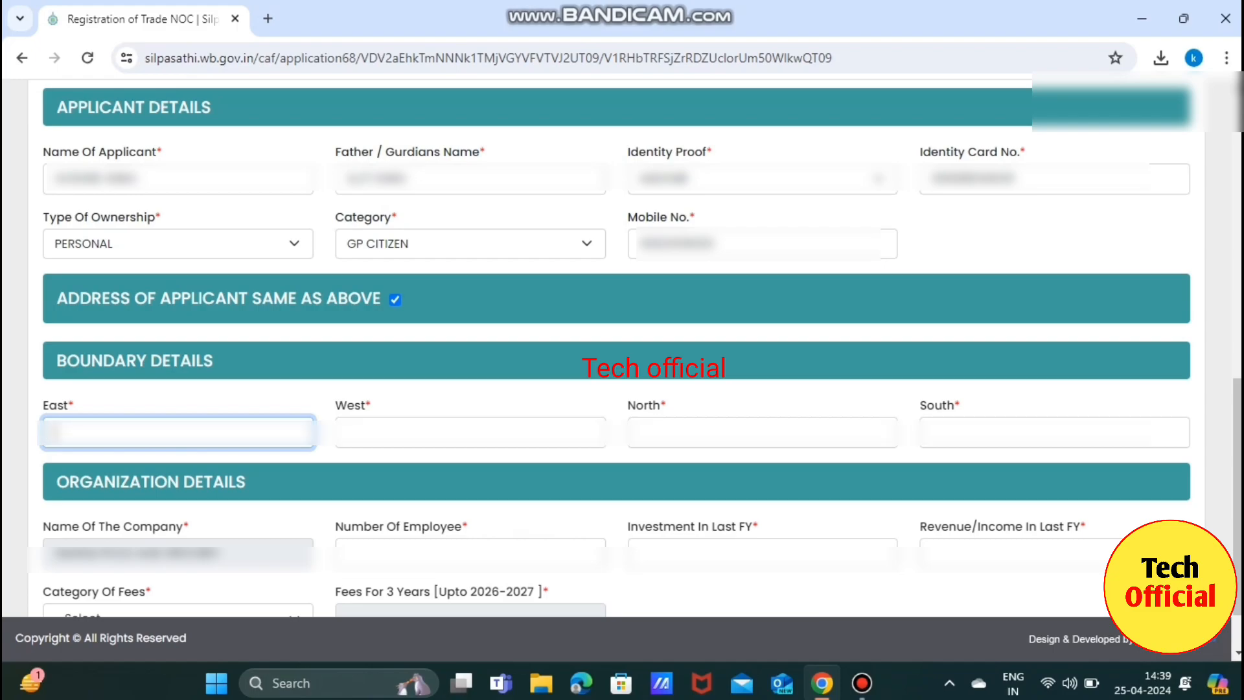
{"action": "key", "text": "ctrl+v"}
{"action": "type", "text": "ROAD"}
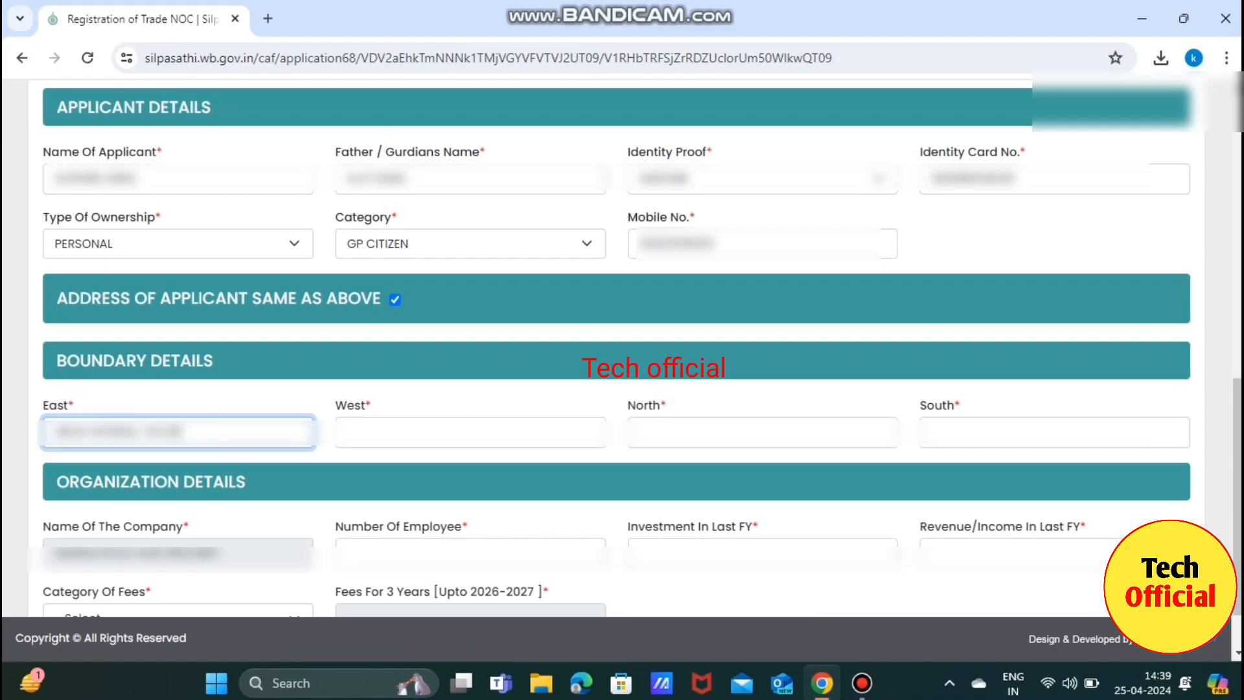
{"action": "left_click", "coordinate": [470, 432]}
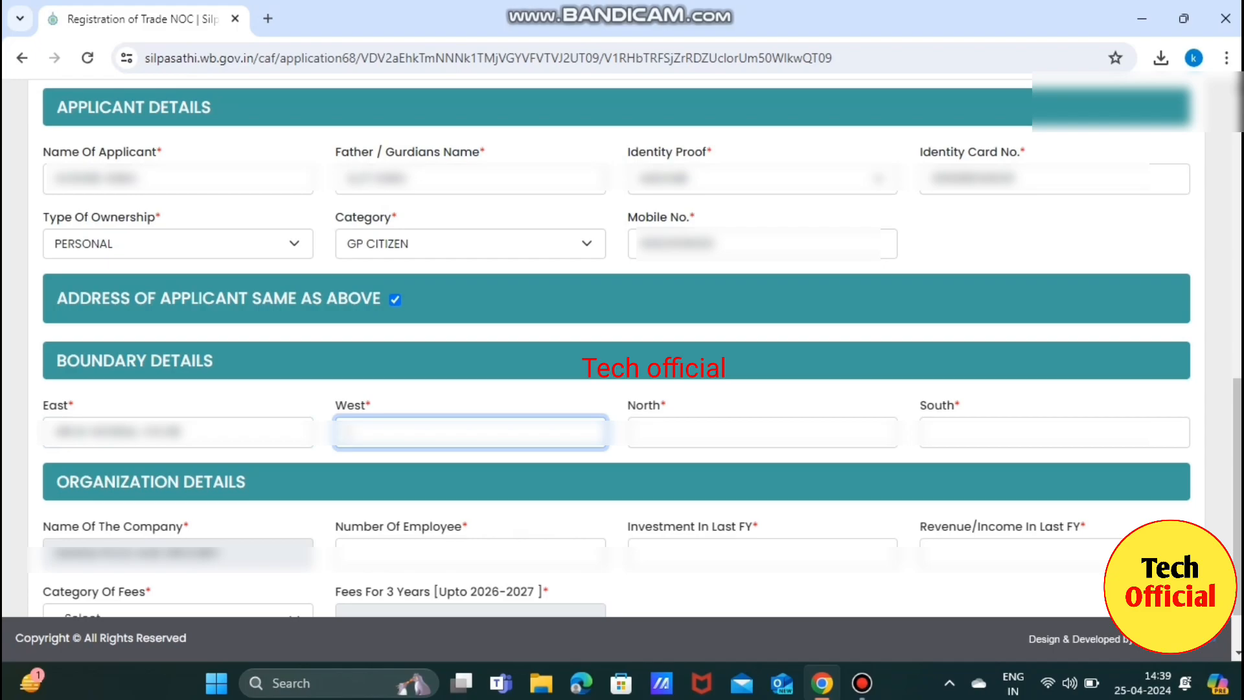
{"action": "key", "text": "ctrl+v"}
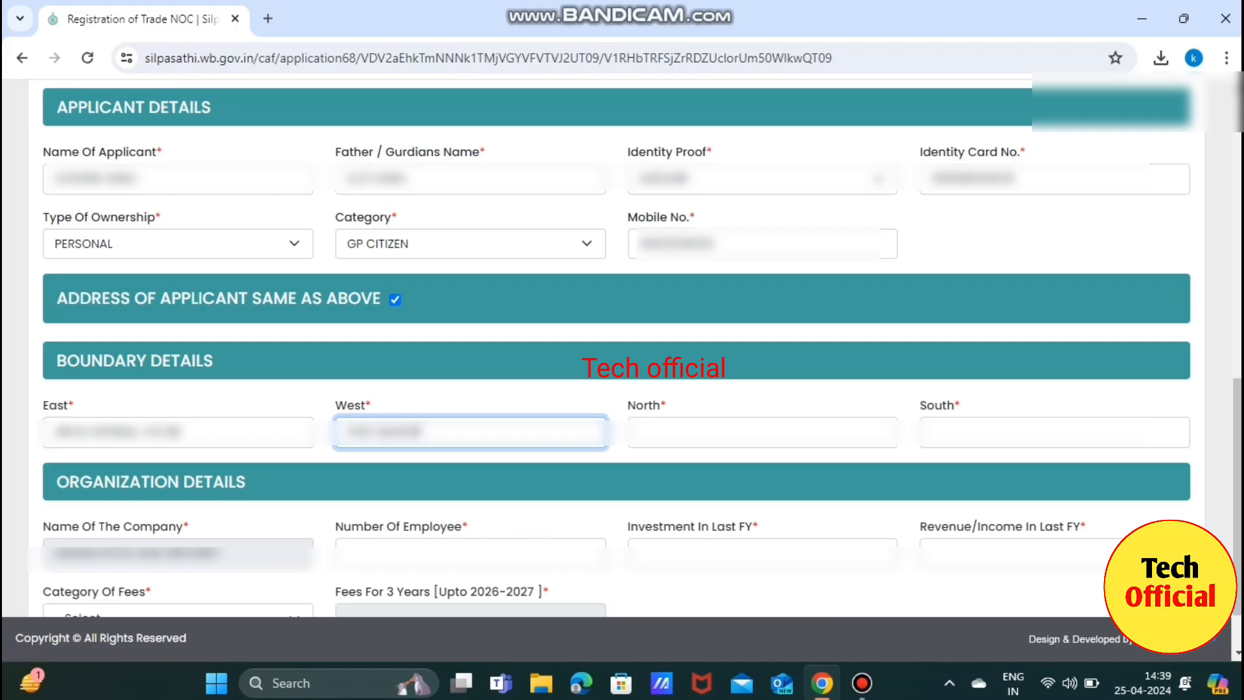
{"action": "left_click", "coordinate": [763, 432]}
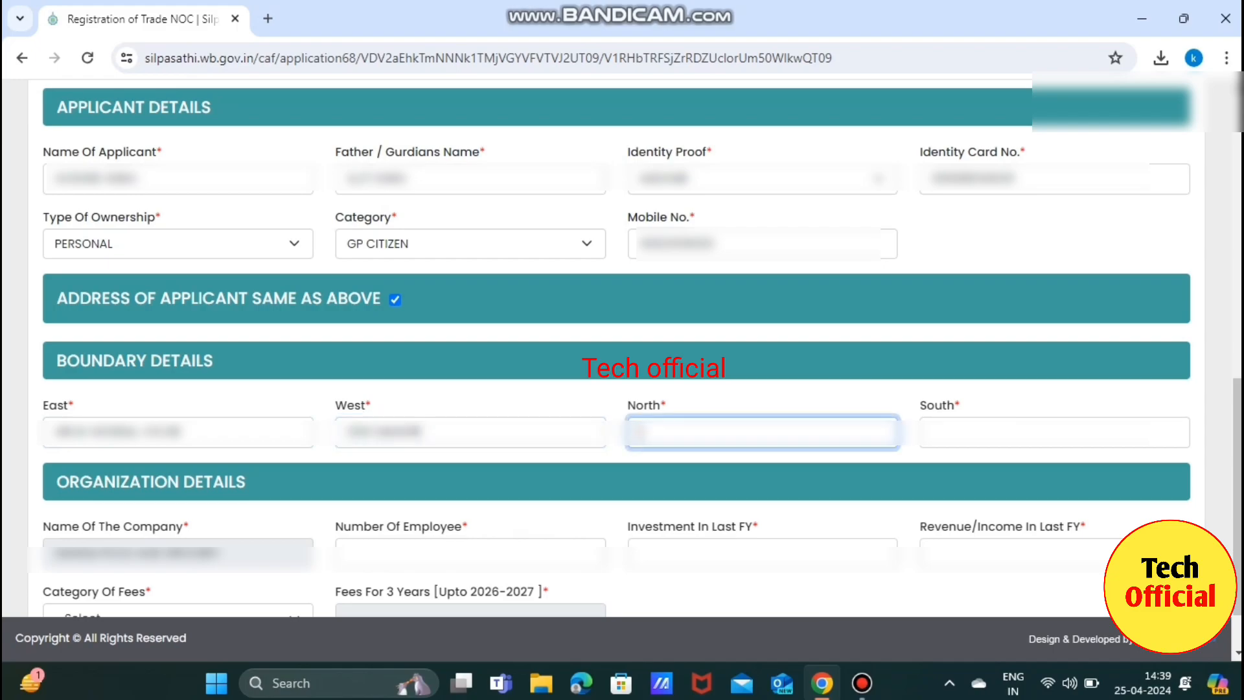
{"action": "key", "text": "ctrl+v"}
{"action": "left_click", "coordinate": [1054, 432]}
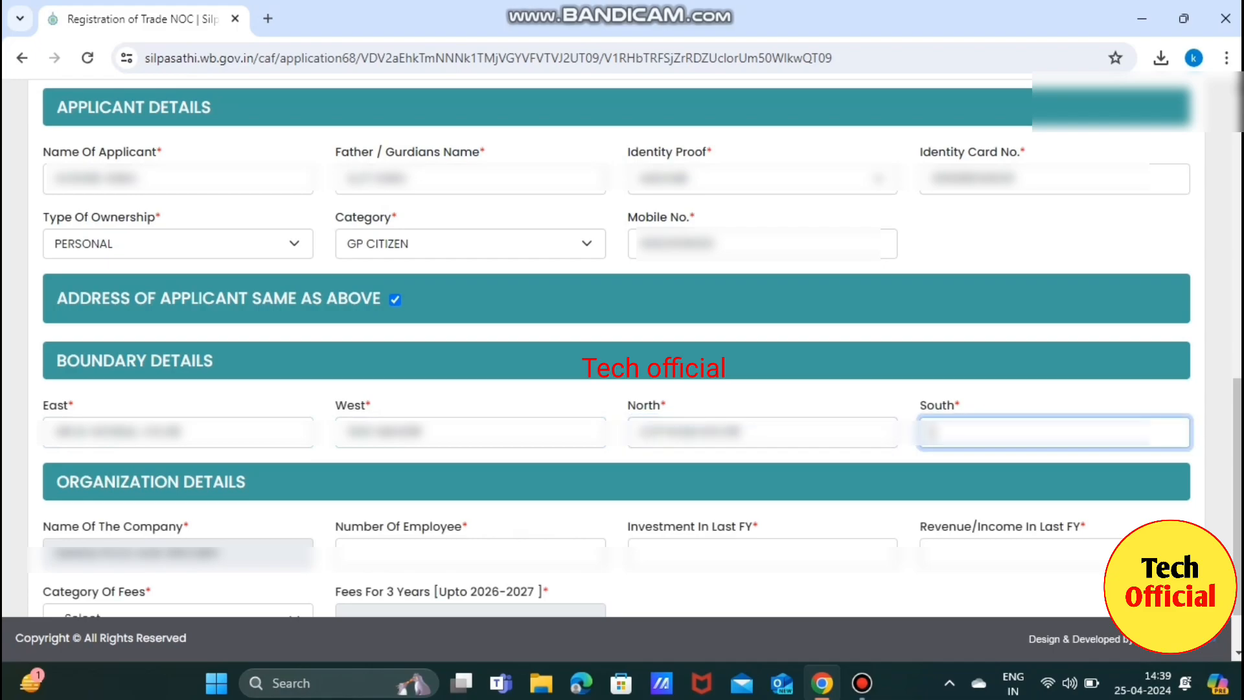
{"action": "key", "text": "ctrl+v"}
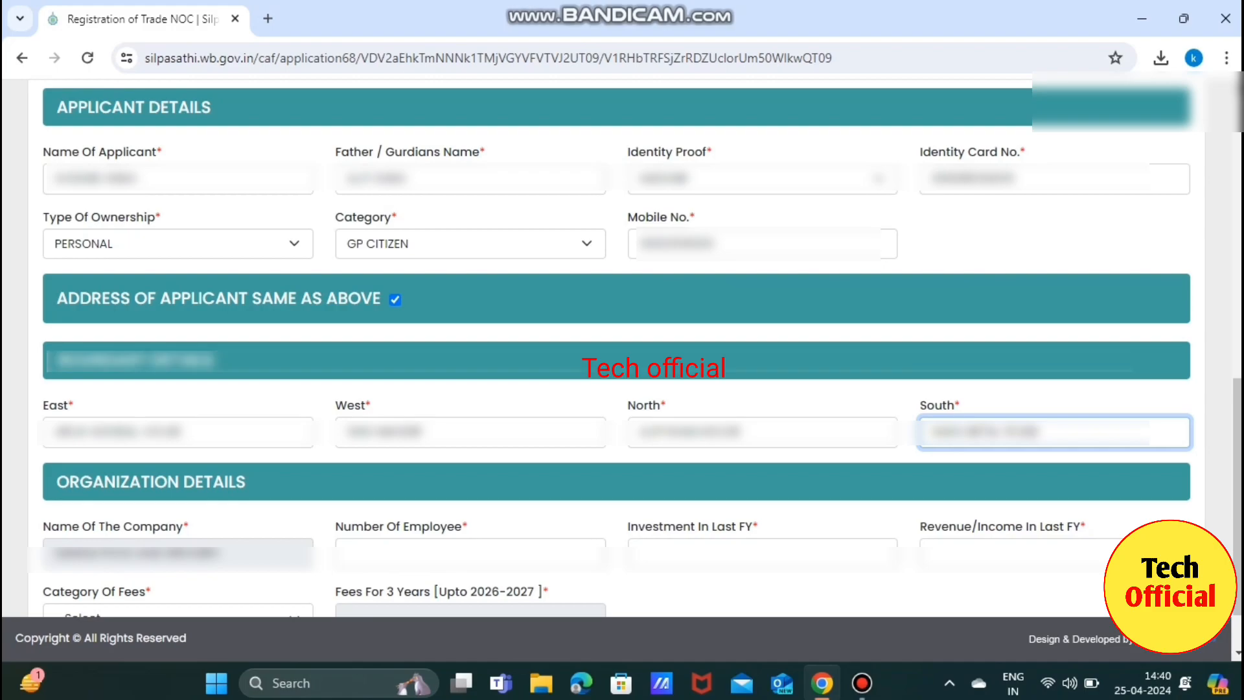
{"action": "scroll", "coordinate": [616, 350], "scroll_direction": "down", "scroll_amount": 1}
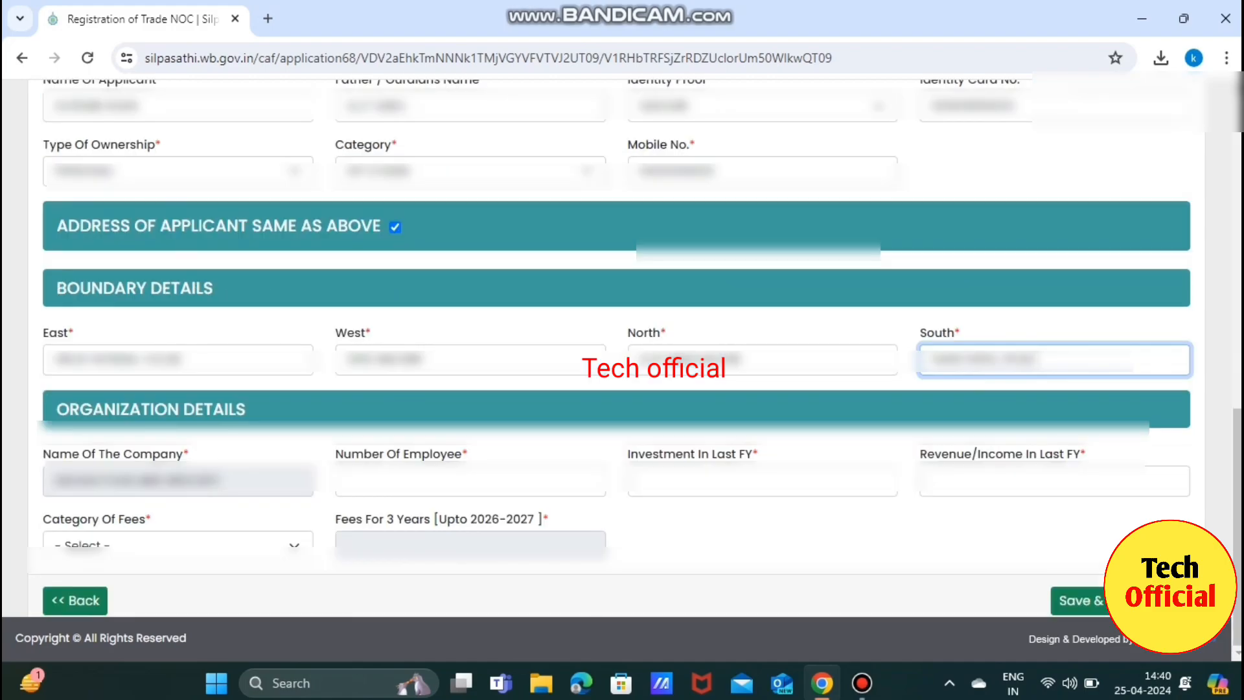
Enter 0 for last FY investment and revenue; set fee category to Not Paying Professional Tax.
{"action": "left_click", "coordinate": [470, 481]}
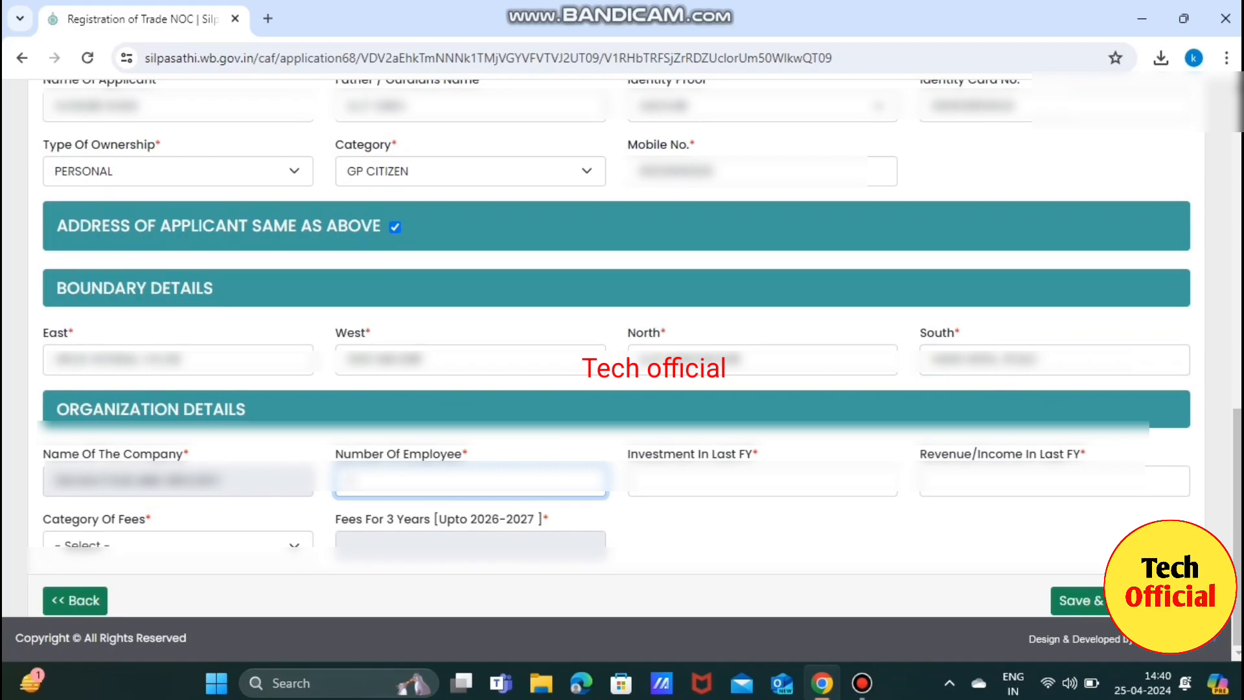
{"action": "left_click", "coordinate": [762, 481]}
{"action": "type", "text": "0"}
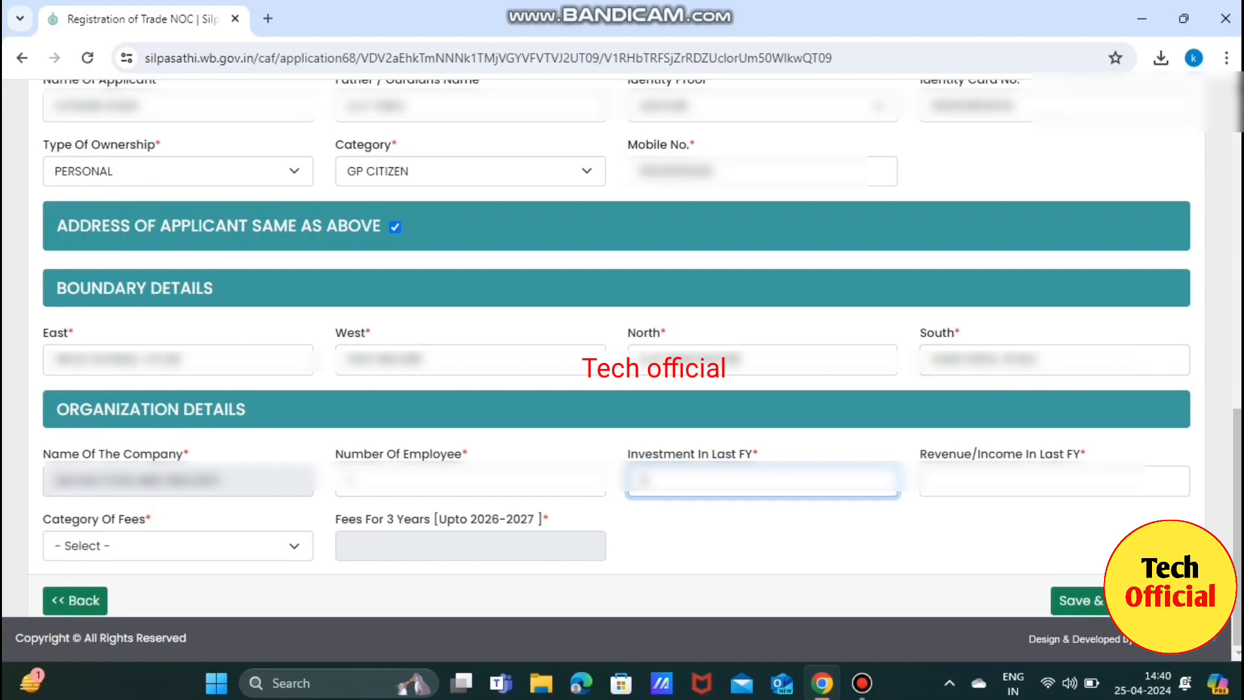
{"action": "left_click", "coordinate": [1054, 480]}
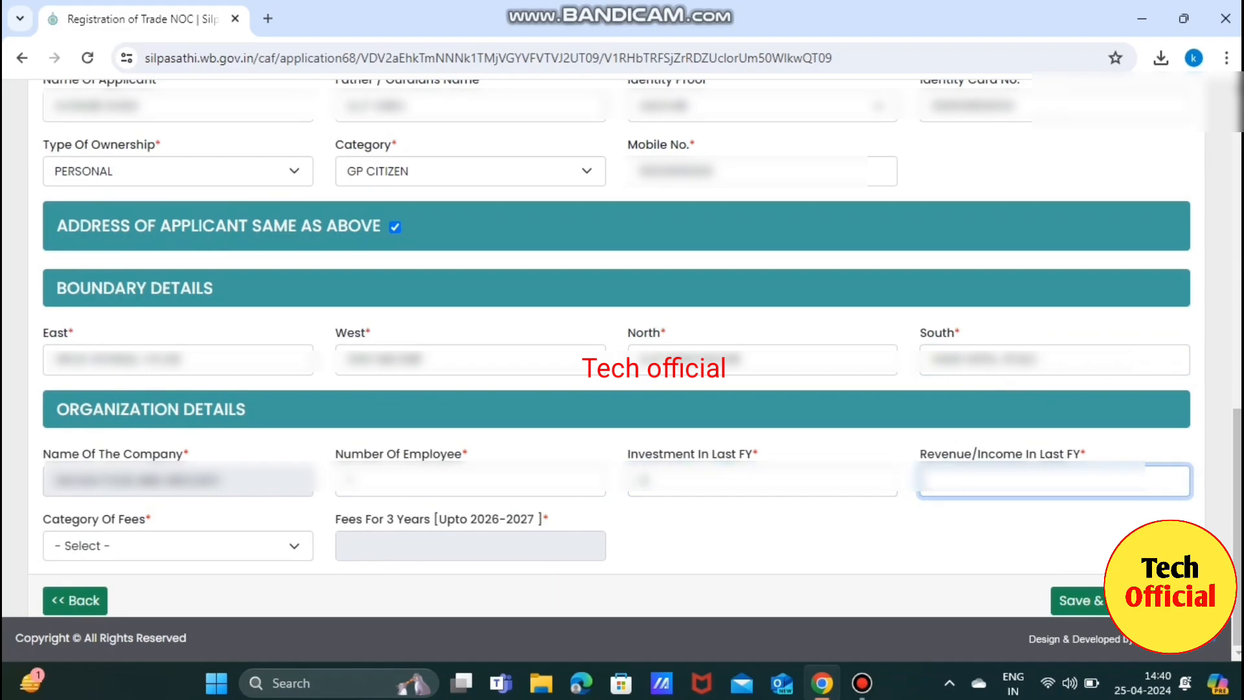
{"action": "type", "text": "0"}
{"action": "left_click", "coordinate": [175, 545]}
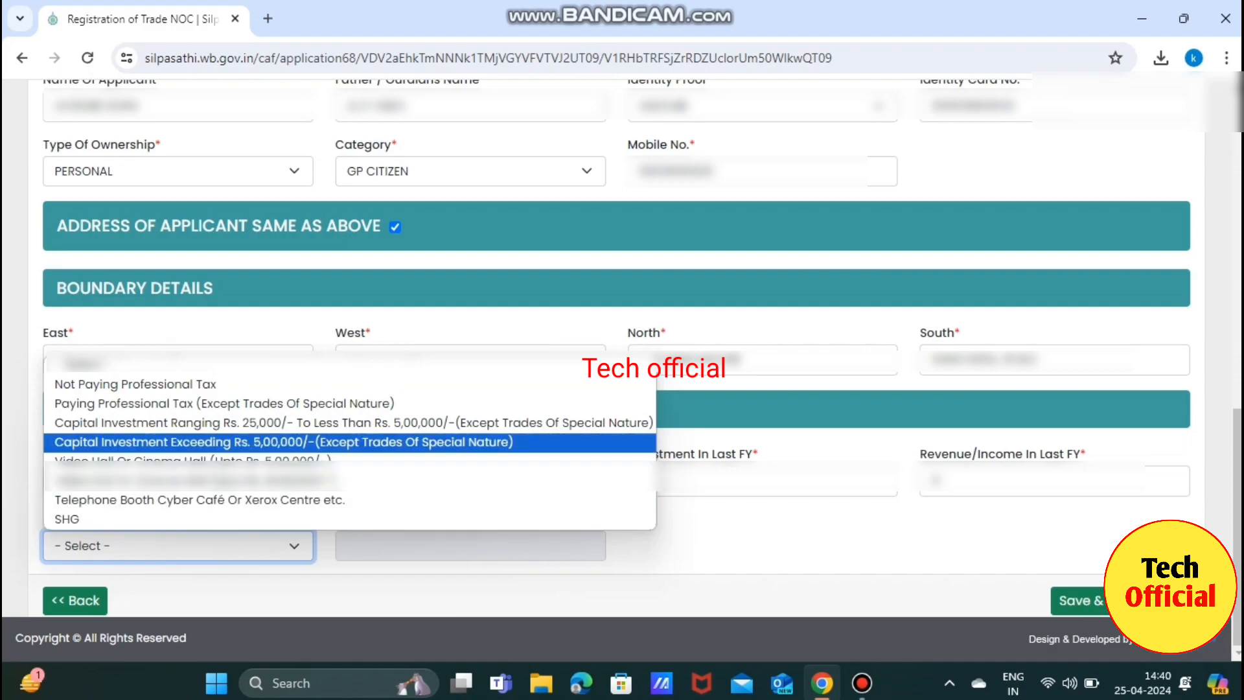
{"action": "key", "text": "Return"}
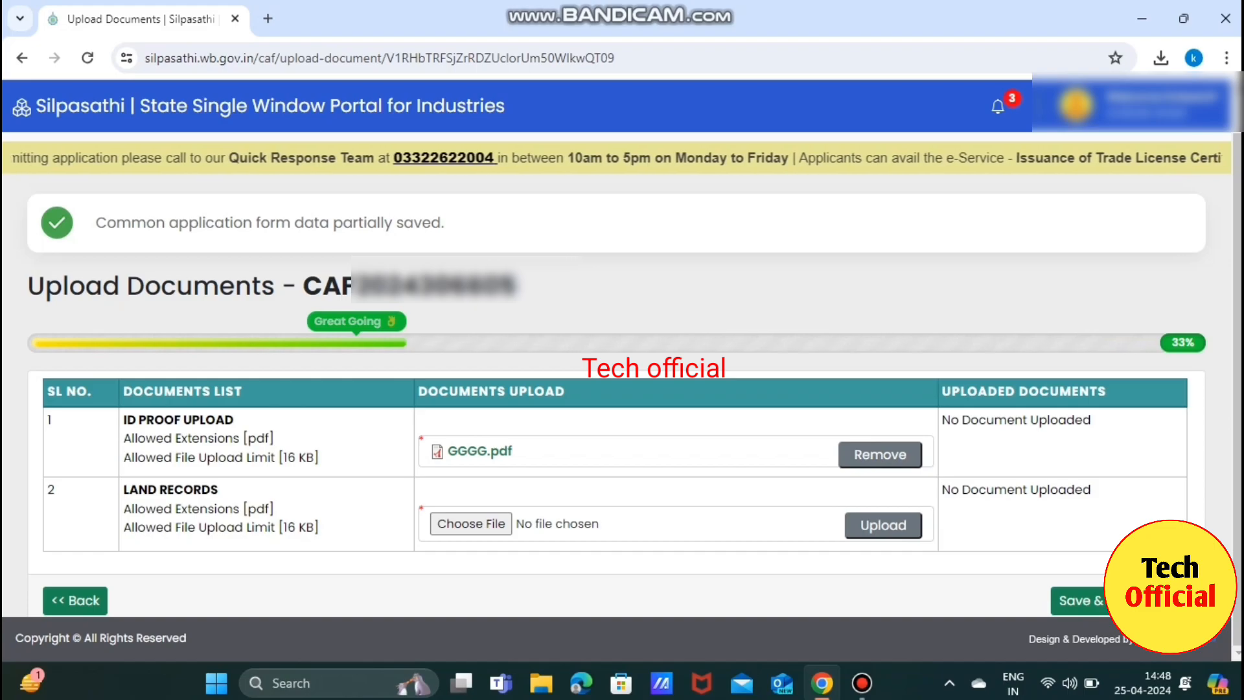
Attach and upload QQQQWW.pdf as the Land Records document, then save the documents.
{"action": "left_click", "coordinate": [471, 523]}
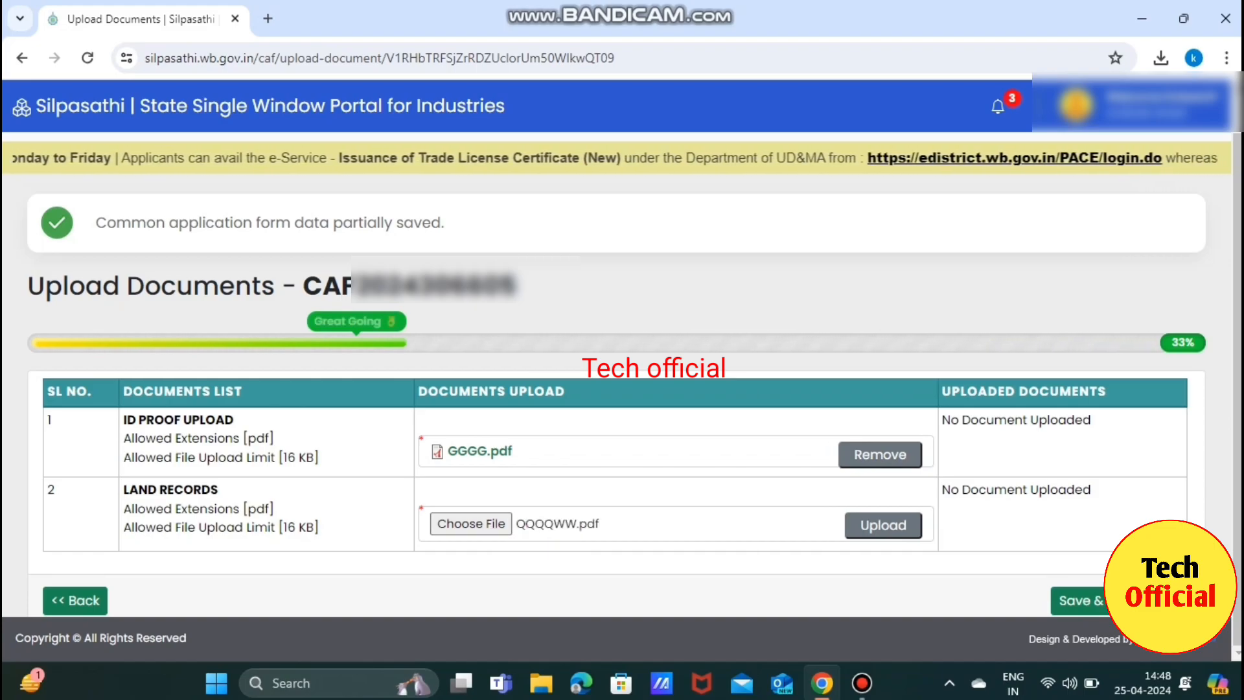
{"action": "left_click", "coordinate": [883, 524]}
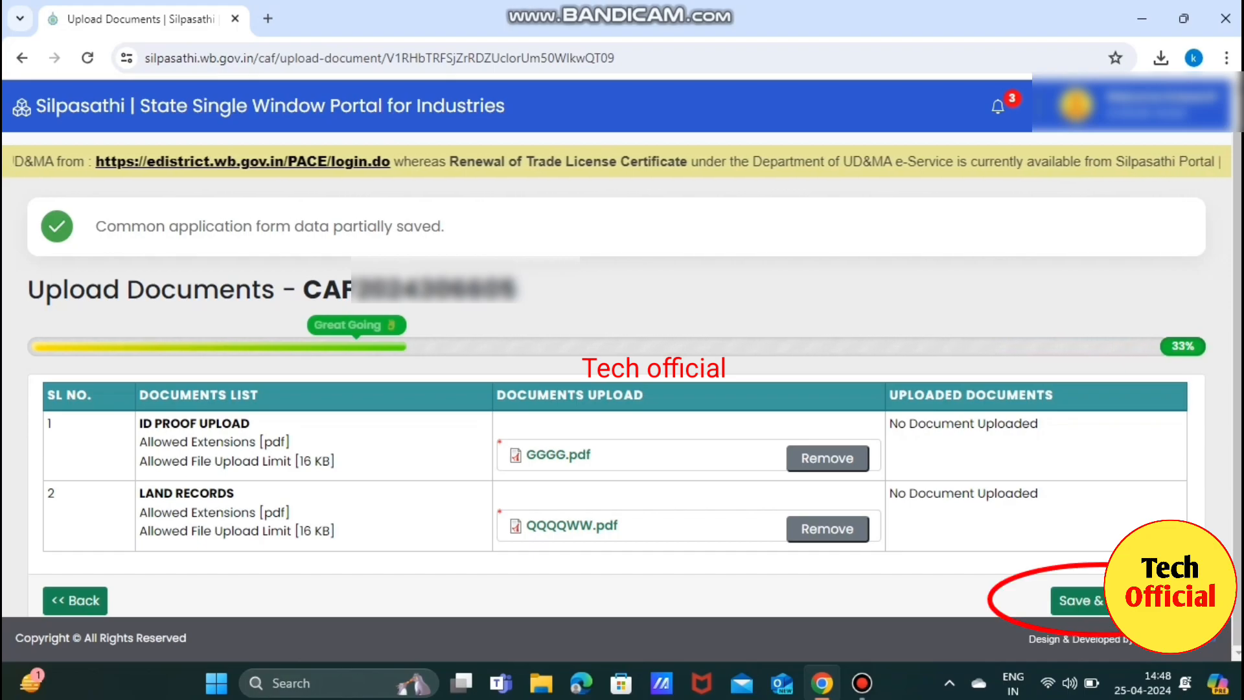
{"action": "left_click", "coordinate": [1076, 600]}
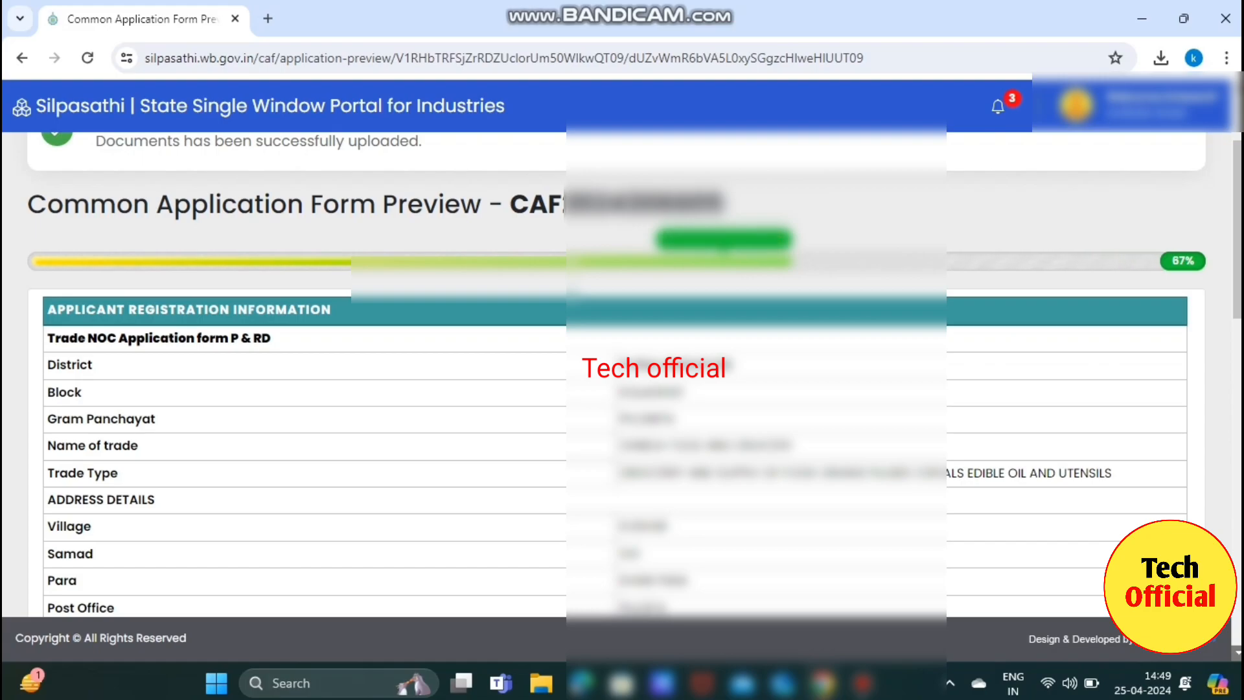
Review the Common Application Form preview and tick the 'I Hereby Declare' declaration.
{"action": "scroll", "coordinate": [622, 373], "scroll_direction": "down", "scroll_amount": 3}
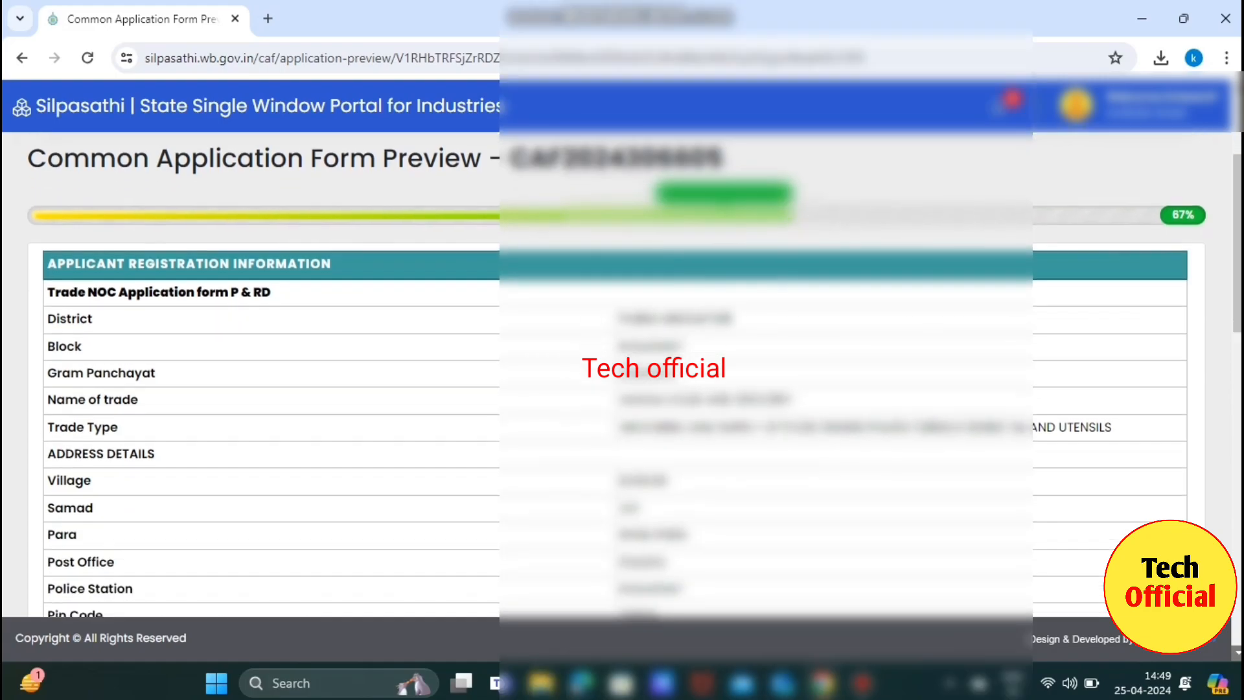
{"action": "scroll", "coordinate": [622, 374], "scroll_direction": "down", "scroll_amount": 2}
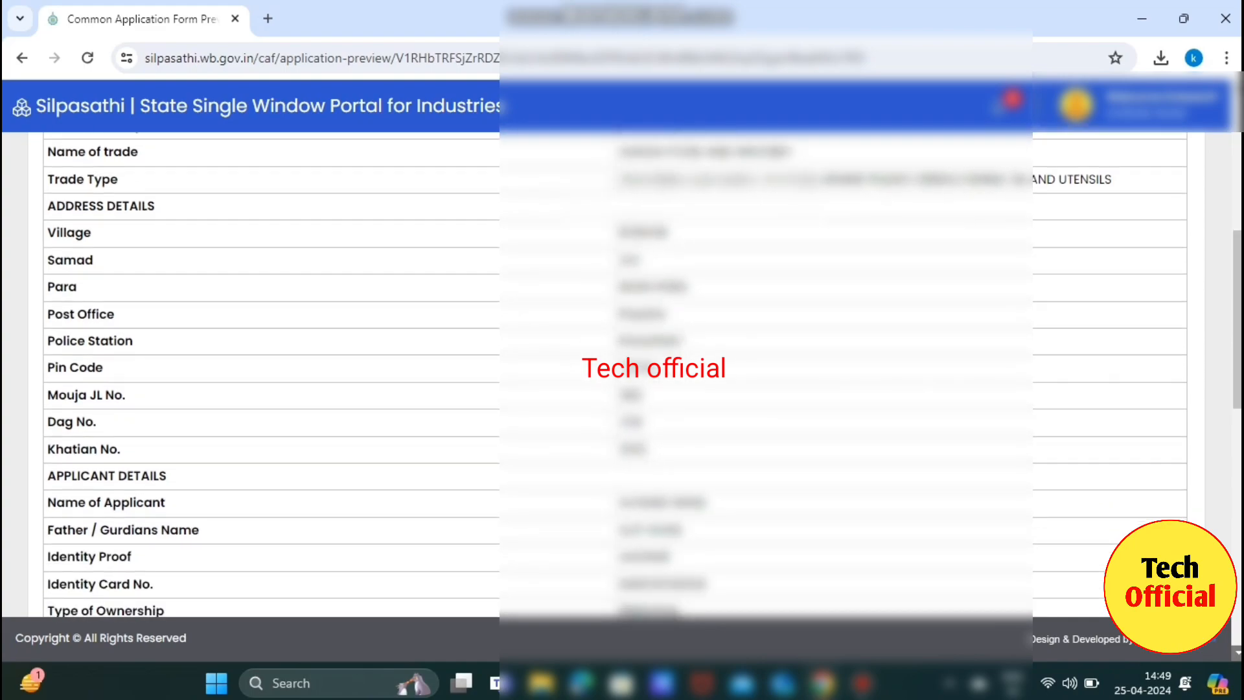
{"action": "scroll", "coordinate": [622, 374], "scroll_direction": "down", "scroll_amount": 3}
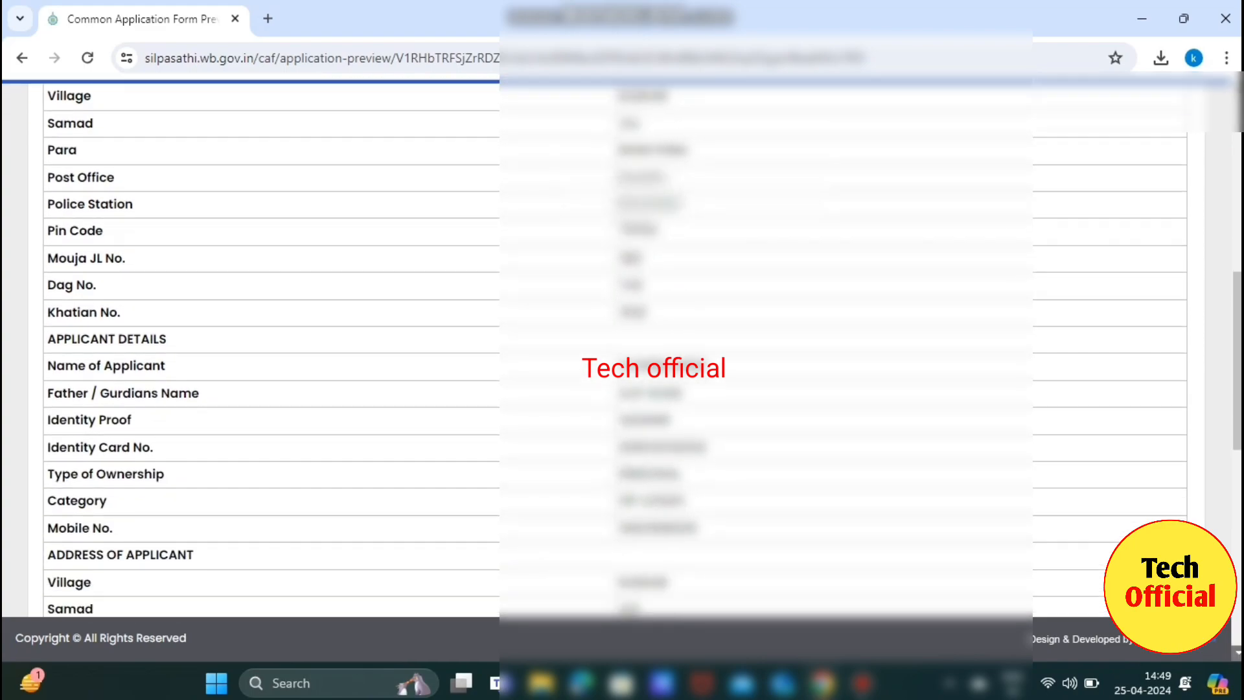
{"action": "scroll", "coordinate": [622, 374], "scroll_direction": "down", "scroll_amount": 6}
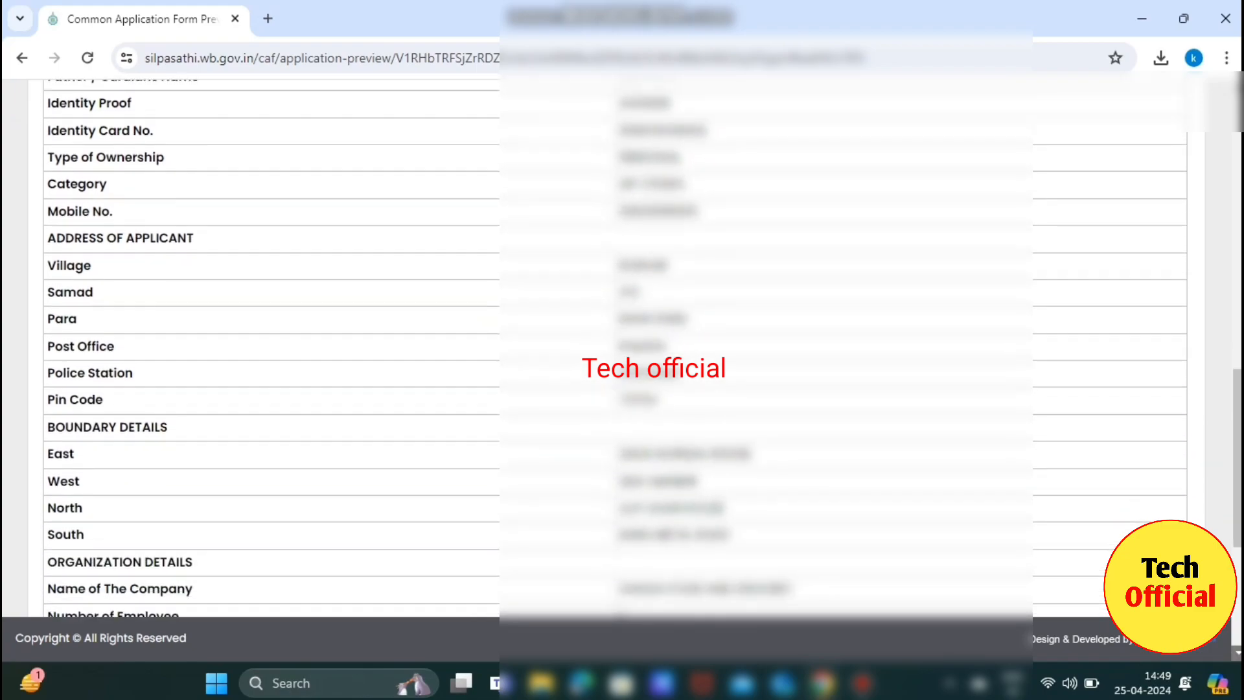
{"action": "scroll", "coordinate": [622, 373], "scroll_direction": "down", "scroll_amount": 4}
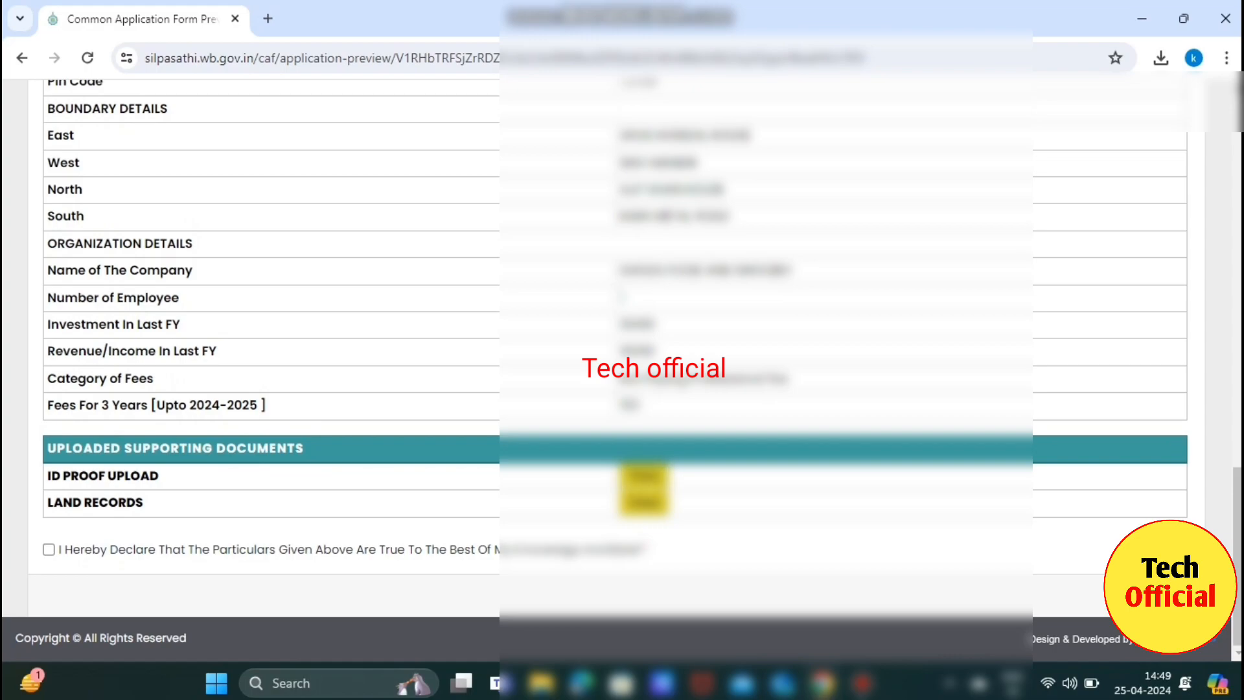
{"action": "left_click", "coordinate": [48, 550]}
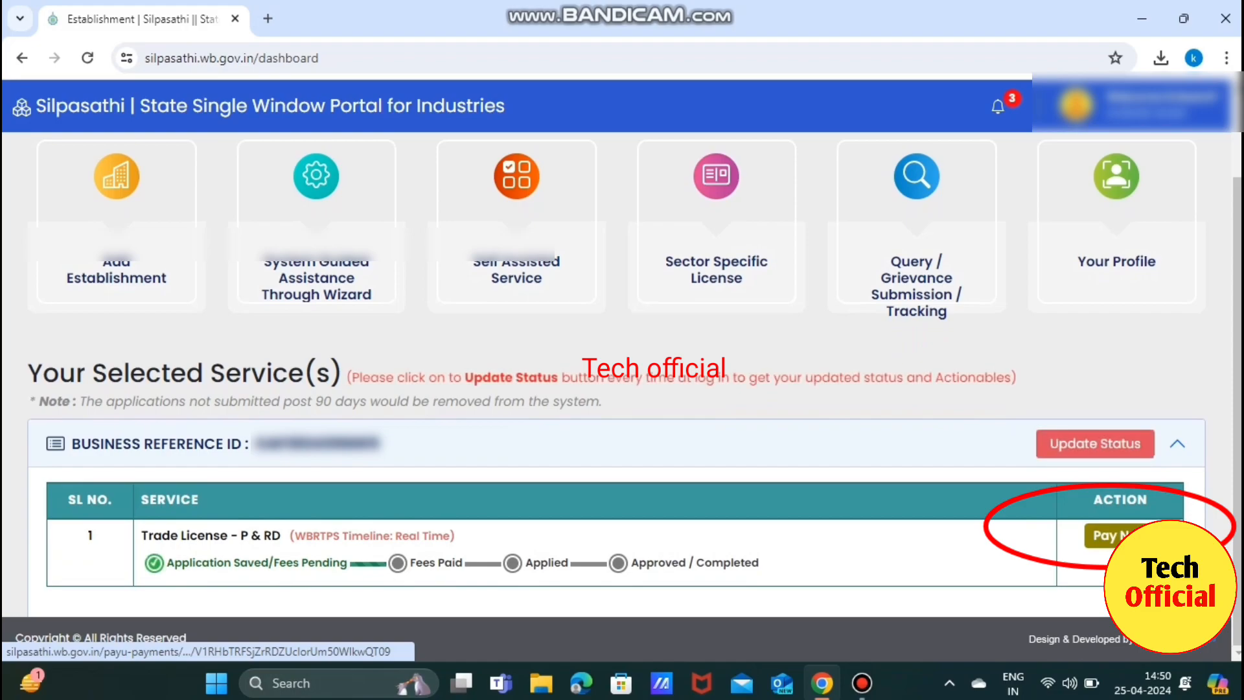
Pay the Trade License - P & RD fees and confirm the payment.
{"action": "left_click", "coordinate": [1108, 535]}
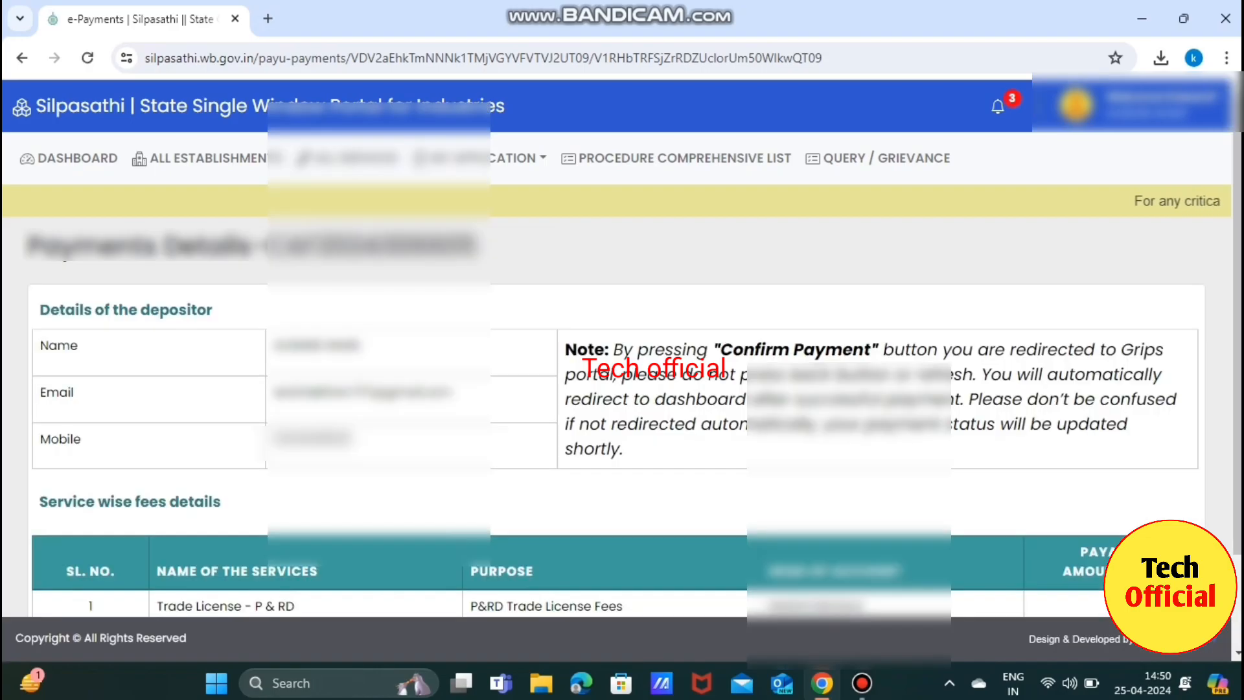
{"action": "scroll", "coordinate": [622, 357], "scroll_direction": "down", "scroll_amount": 2}
{"action": "left_click", "coordinate": [1082, 593]}
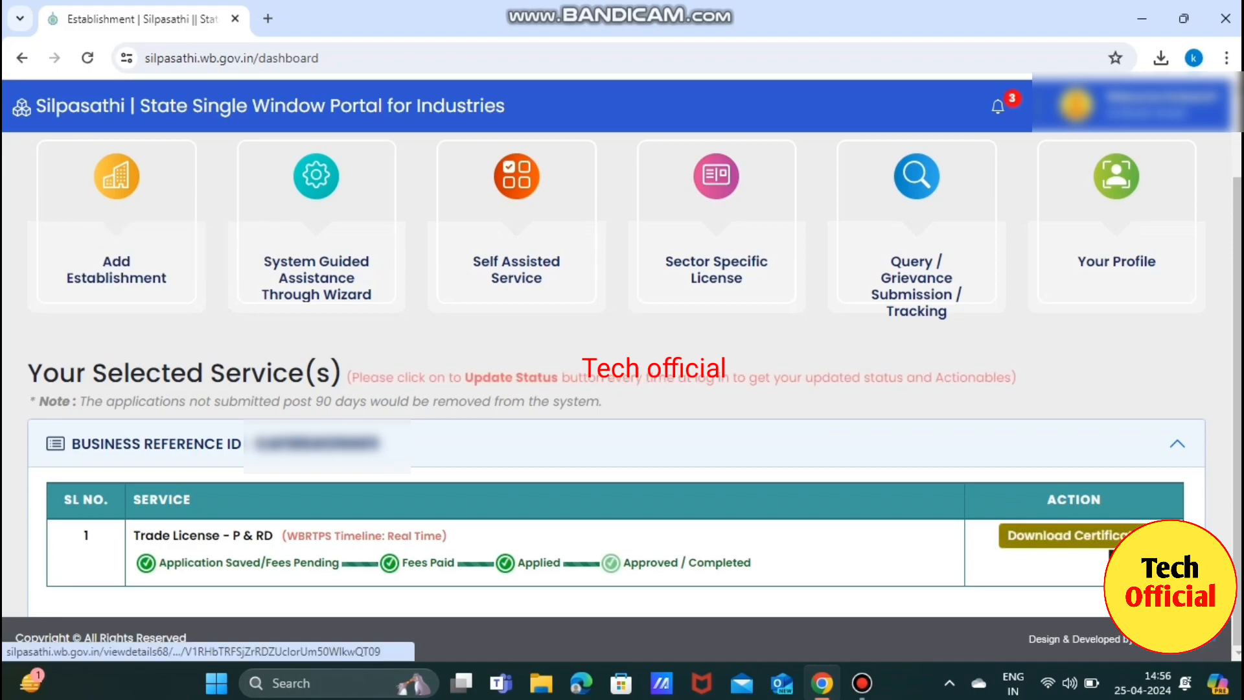
Open the approved application's details and view the Trade Licence Certificate PDF.
{"action": "left_click", "coordinate": [1062, 535]}
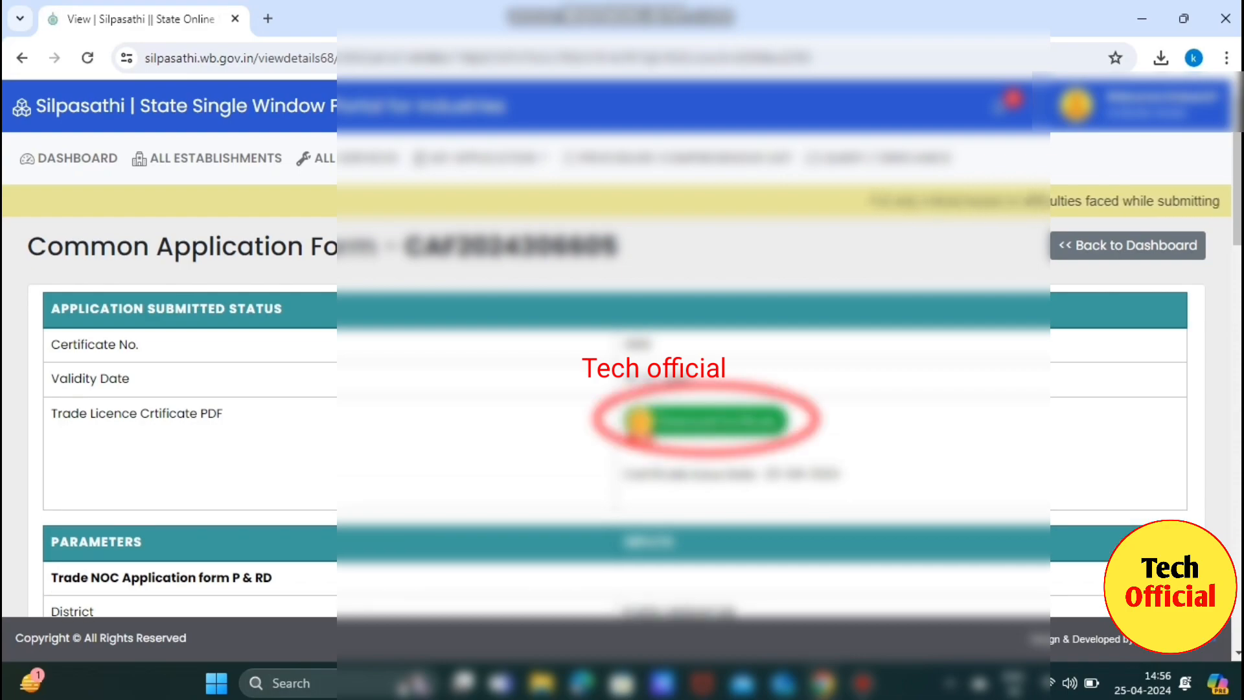
{"action": "scroll", "coordinate": [622, 389], "scroll_direction": "down", "scroll_amount": 5}
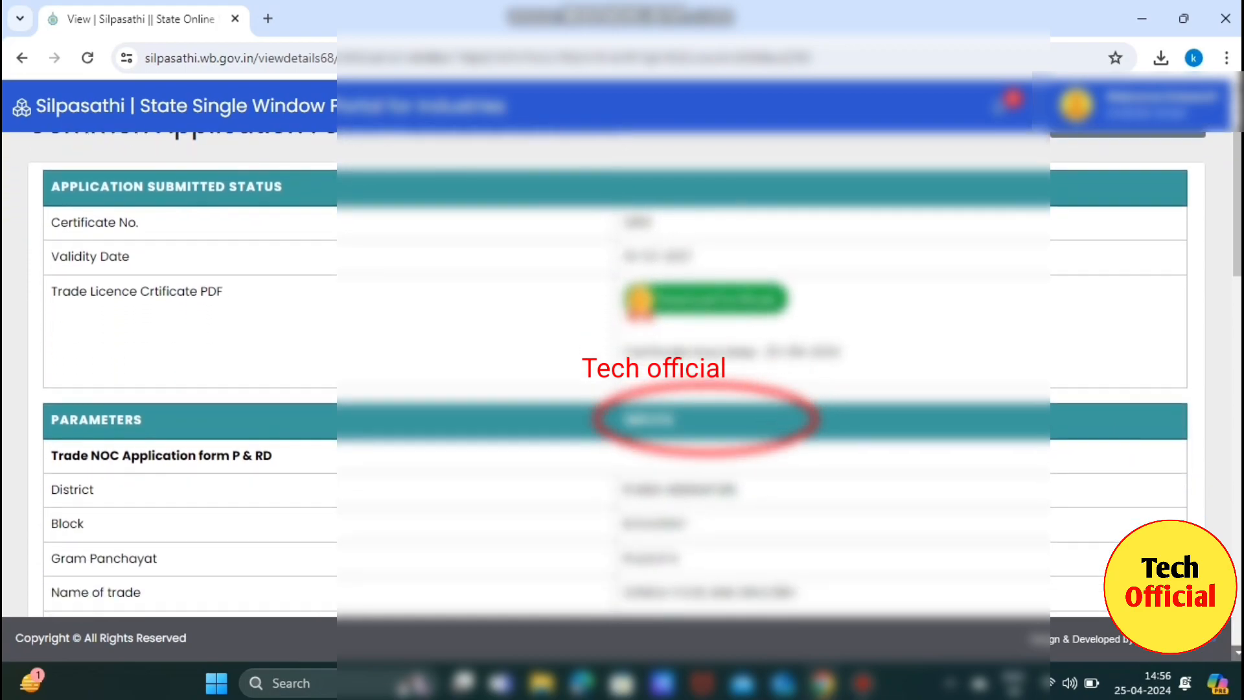
{"action": "scroll", "coordinate": [622, 389], "scroll_direction": "down", "scroll_amount": 10}
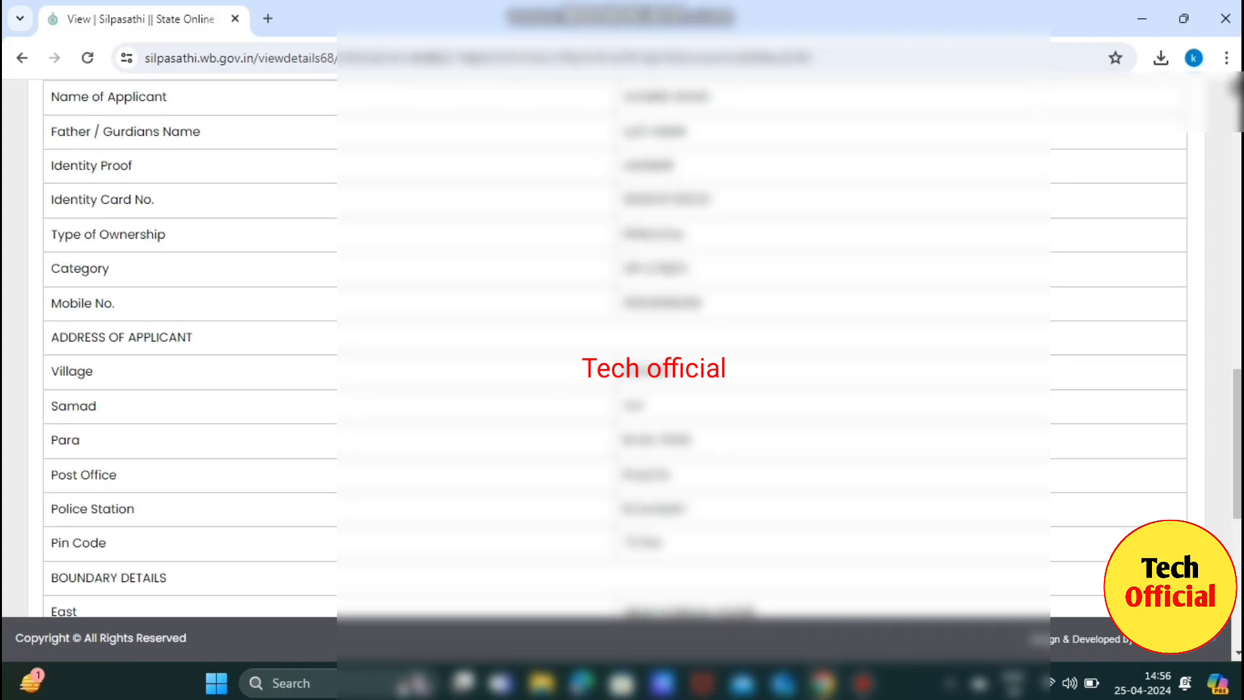
{"action": "scroll", "coordinate": [622, 389], "scroll_direction": "up", "scroll_amount": 12}
{"action": "scroll", "coordinate": [622, 388], "scroll_direction": "up", "scroll_amount": 3}
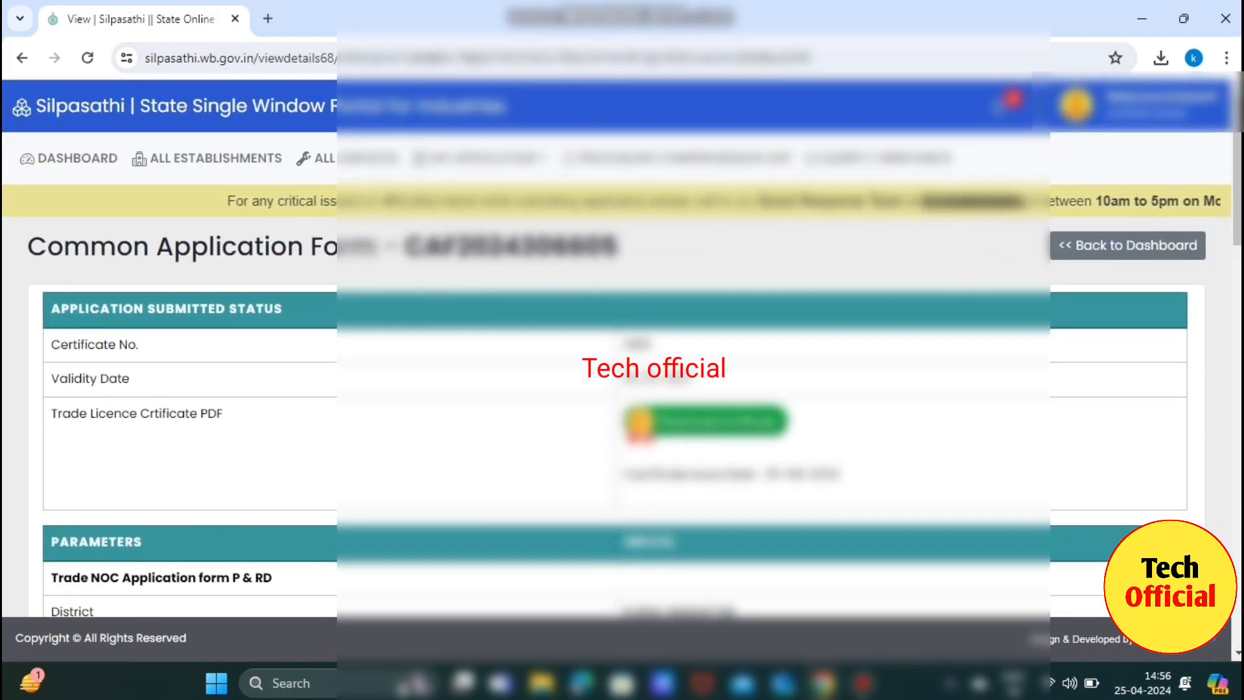
{"action": "left_click", "coordinate": [706, 421]}
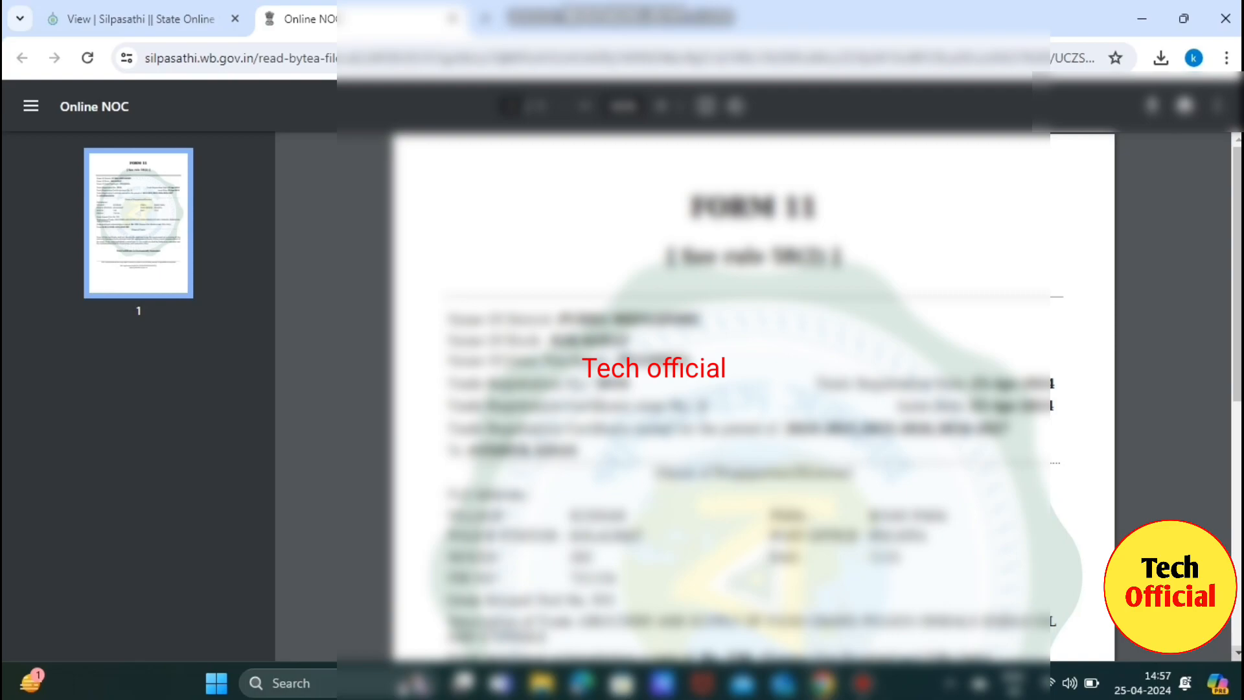
{"action": "scroll", "coordinate": [751, 395], "scroll_direction": "down", "scroll_amount": 5}
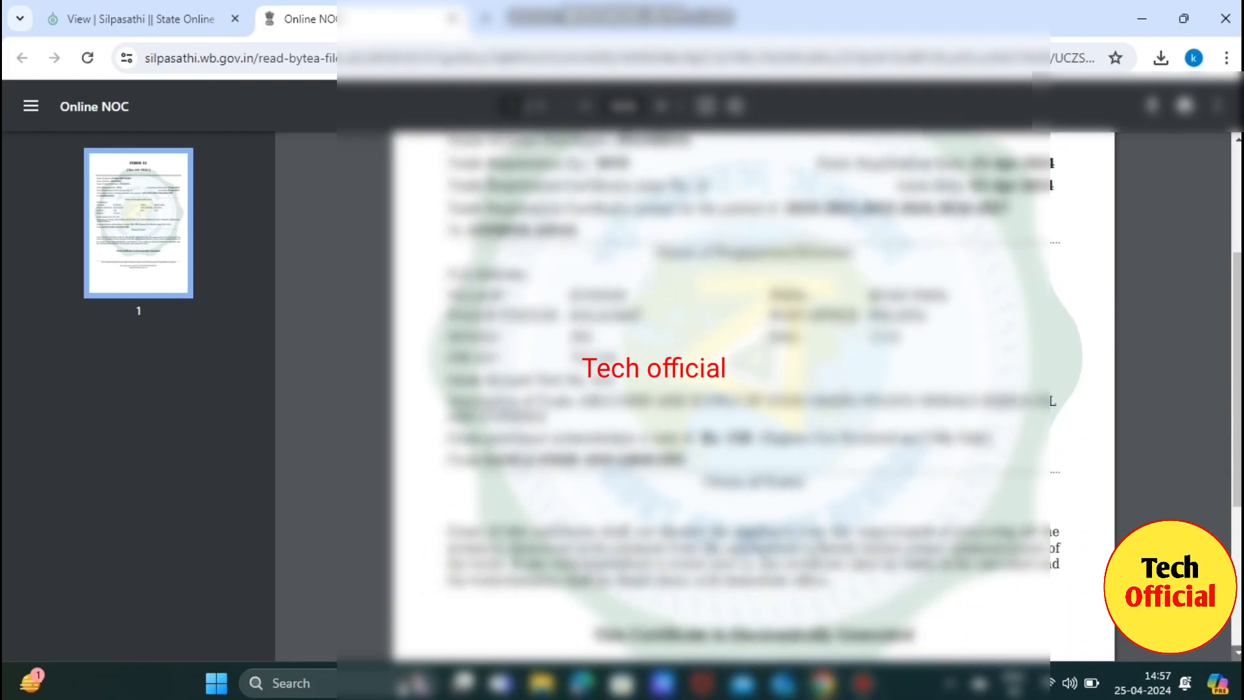
{"action": "scroll", "coordinate": [751, 395], "scroll_direction": "down", "scroll_amount": 5}
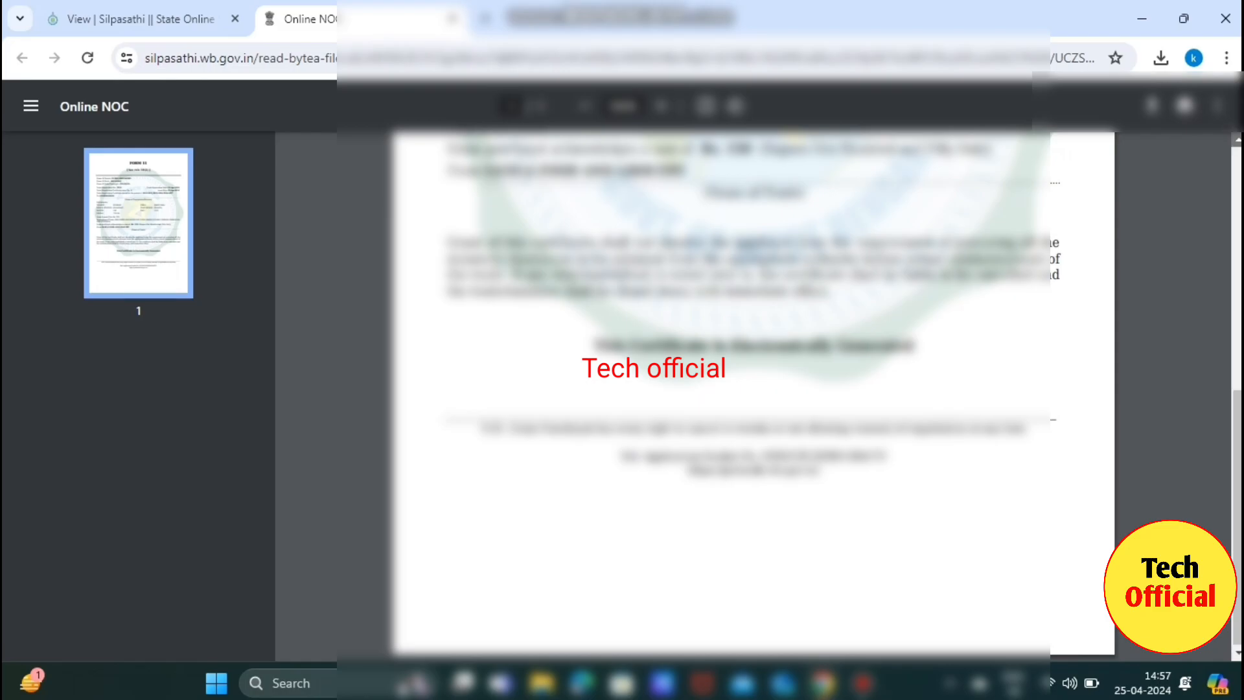
{"action": "scroll", "coordinate": [752, 395], "scroll_direction": "up", "scroll_amount": 10}
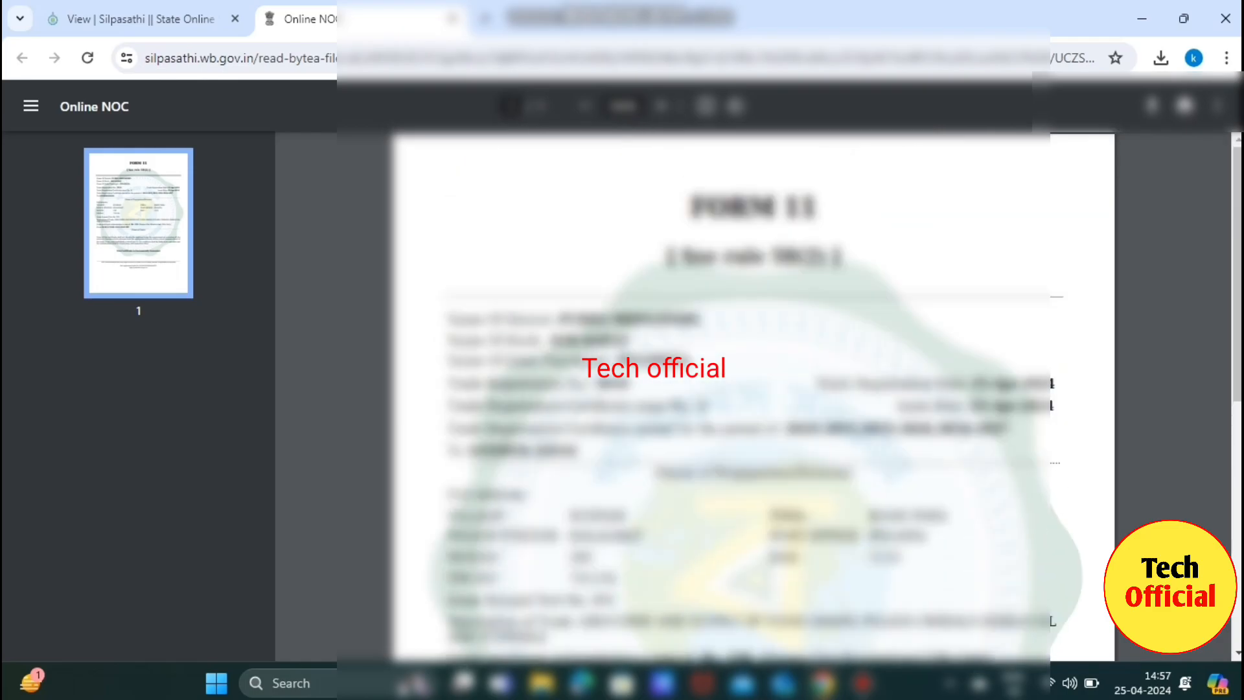